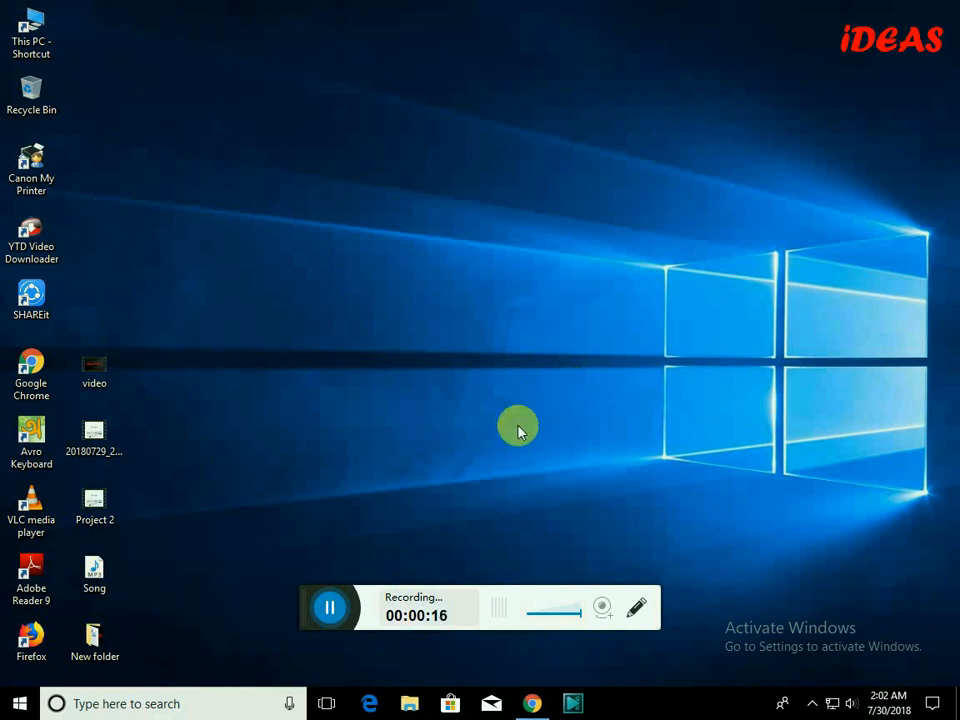
pyautogui.click(531, 702)
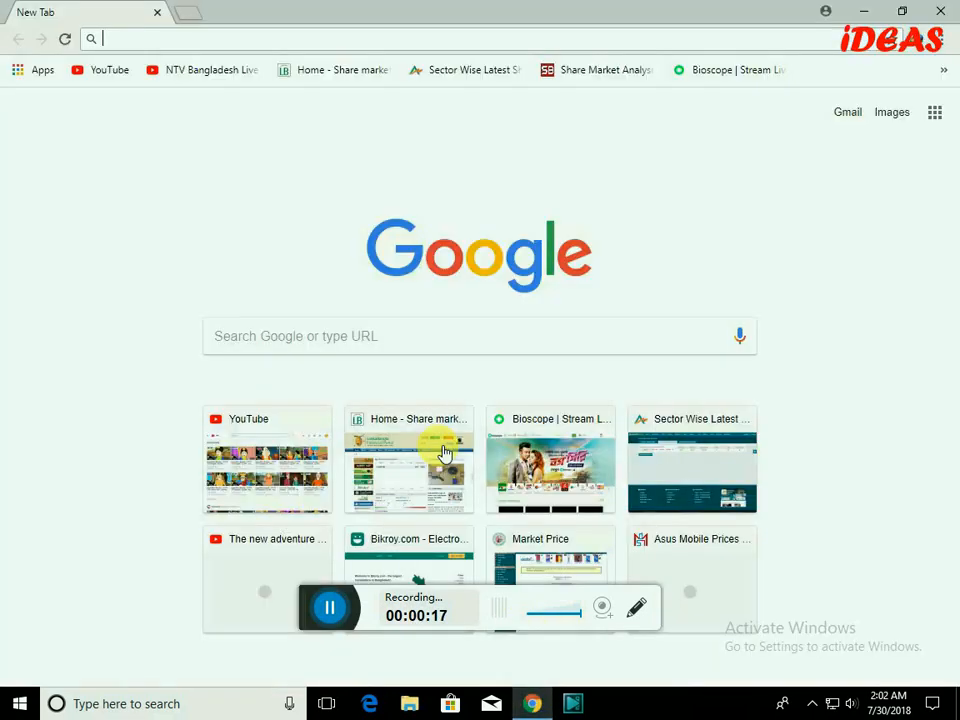
pyautogui.click(160, 40)
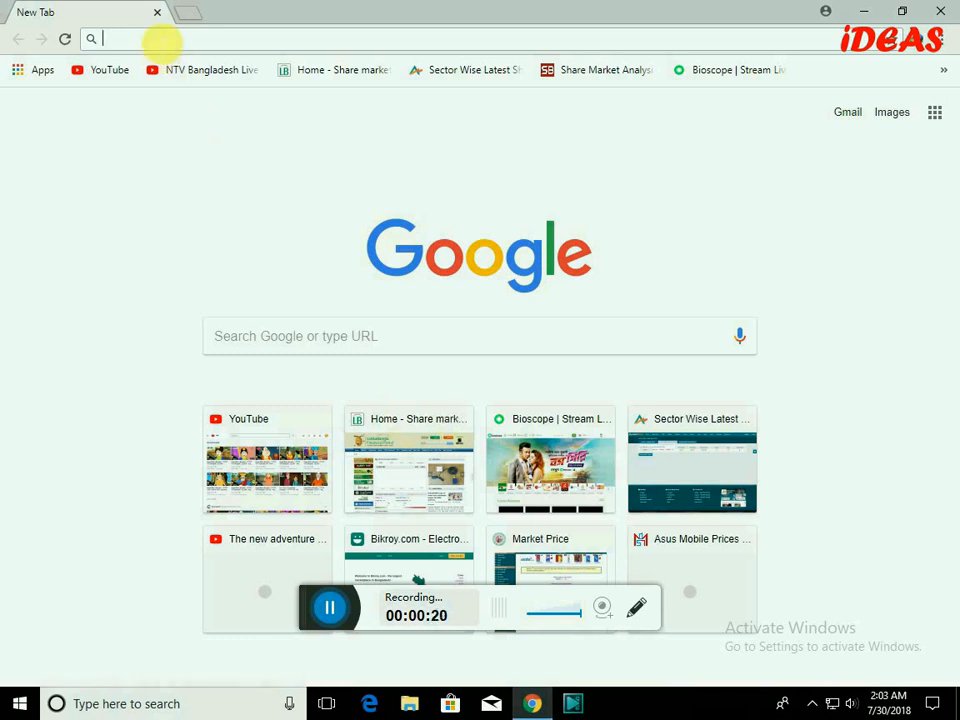
pyautogui.write('http://www.panzoid.com')
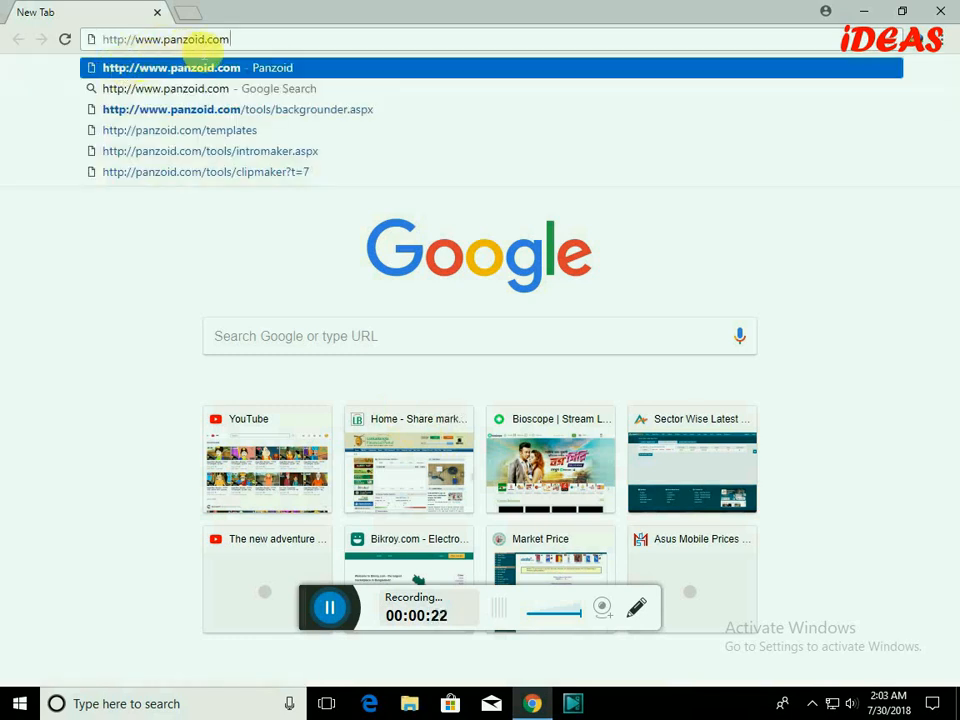
pyautogui.press('Return')
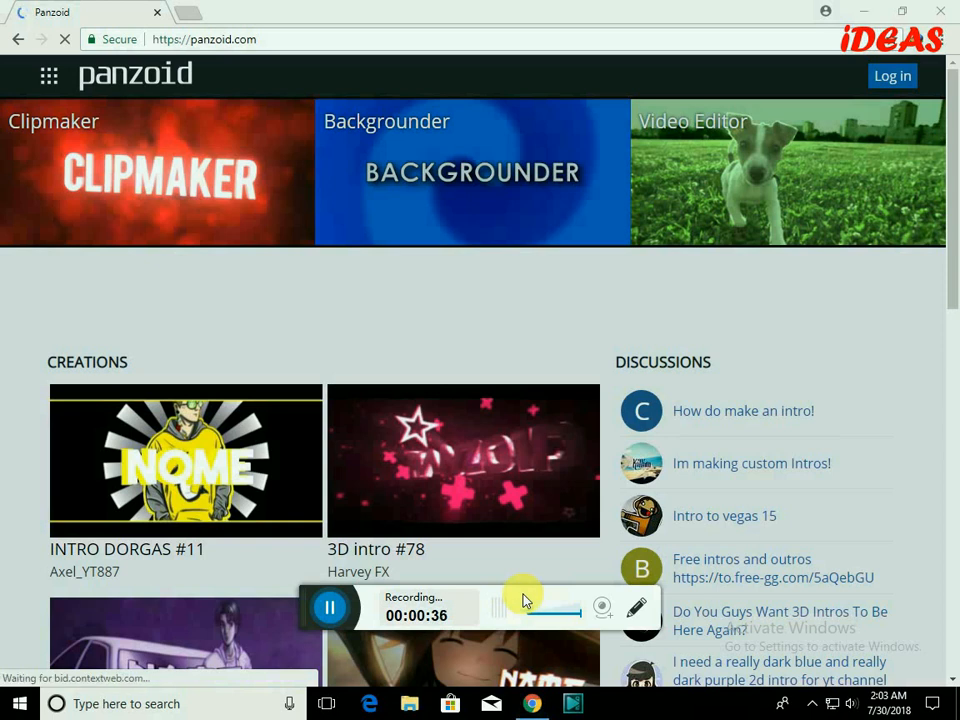
# Browse more creations and open the "ShadowWolf13's Fantro | By Jester2D" template.
pyautogui.scroll(-5, 470, 488)
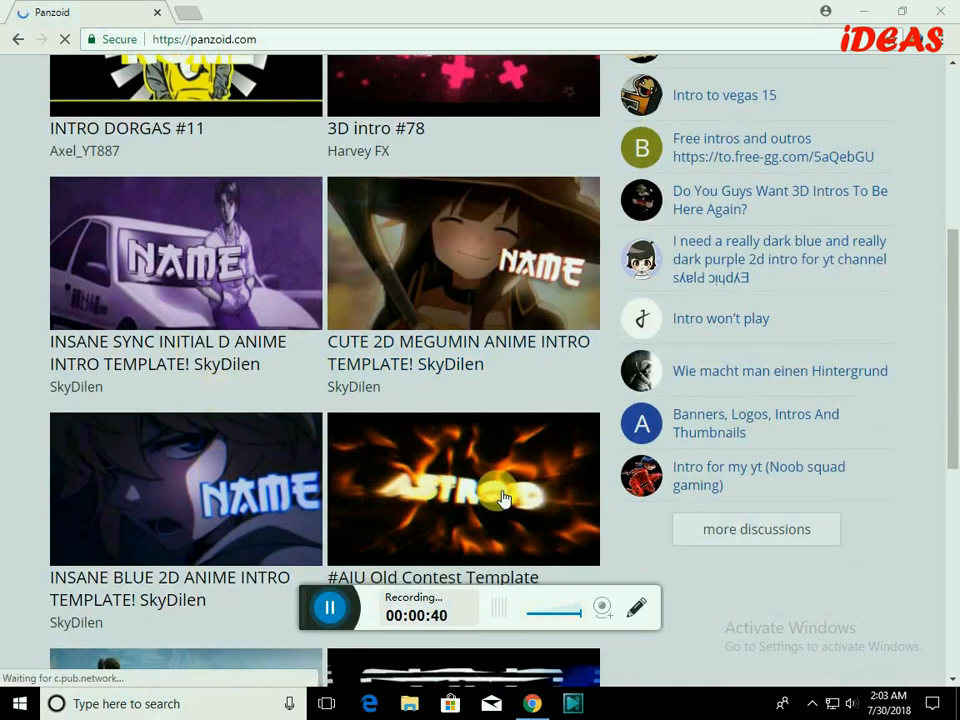
pyautogui.scroll(-3, 515, 508)
pyautogui.scroll(-3, 441, 467)
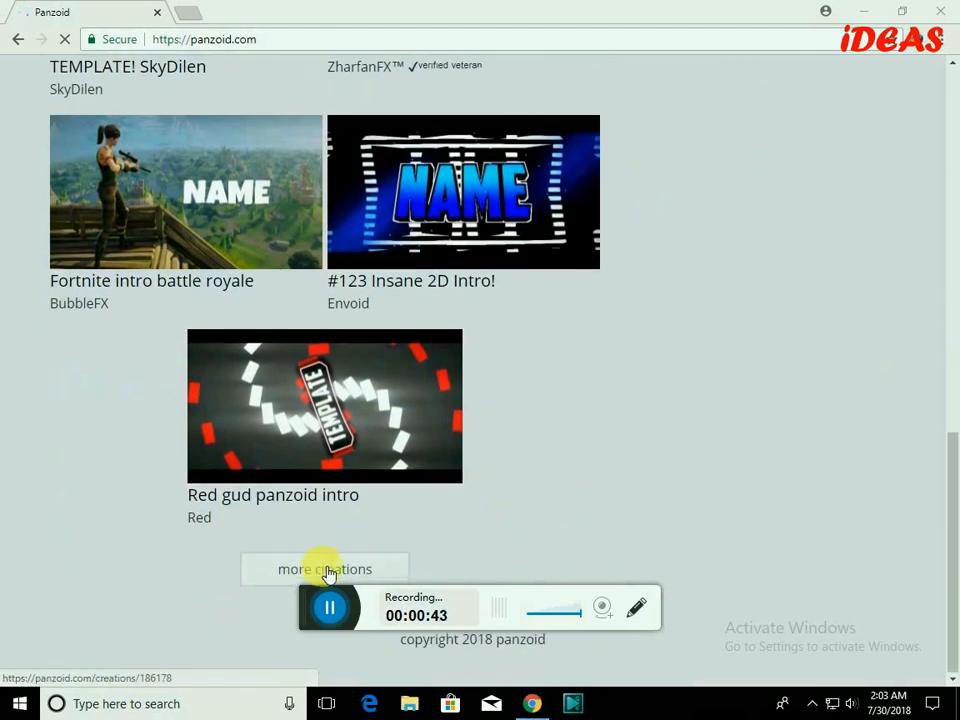
pyautogui.click(380, 571)
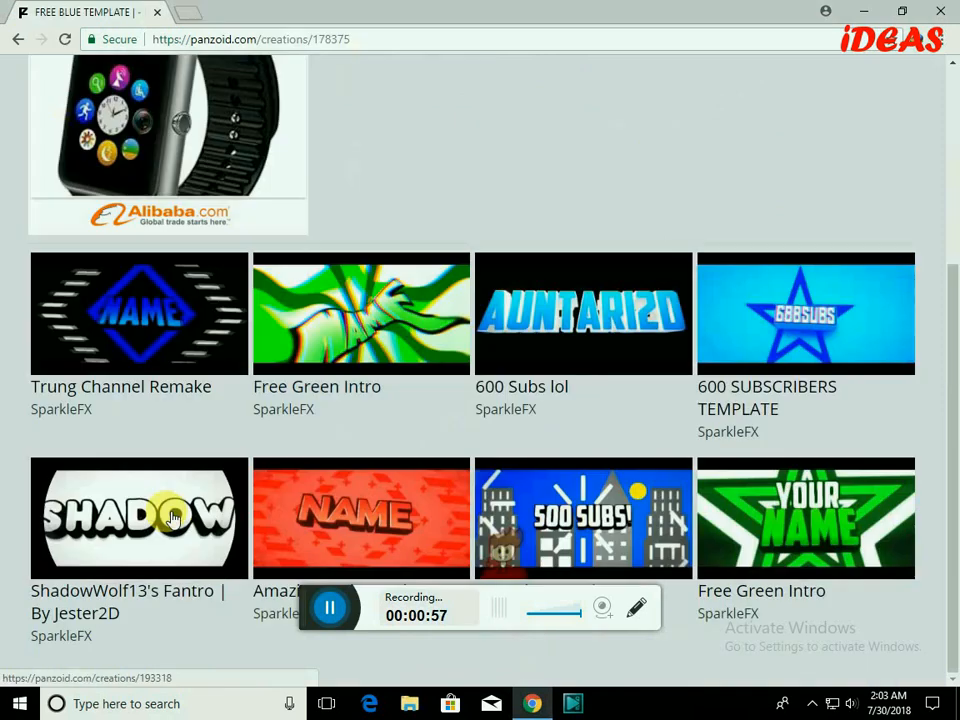
pyautogui.click(170, 522)
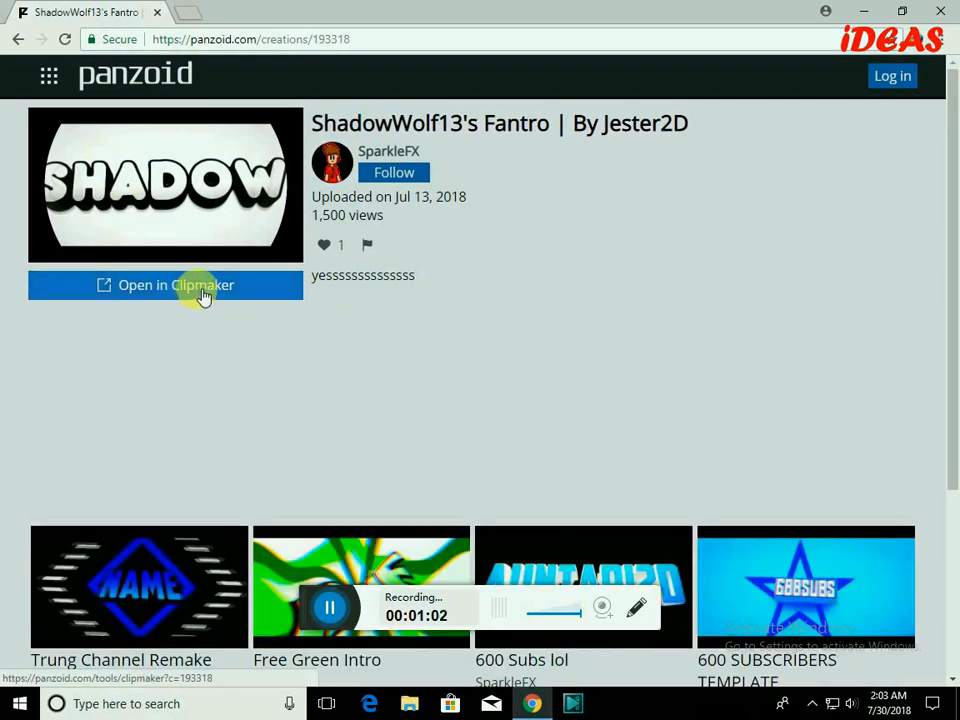
# Open the template in Clipmaker and play its preview.
pyautogui.click(203, 289)
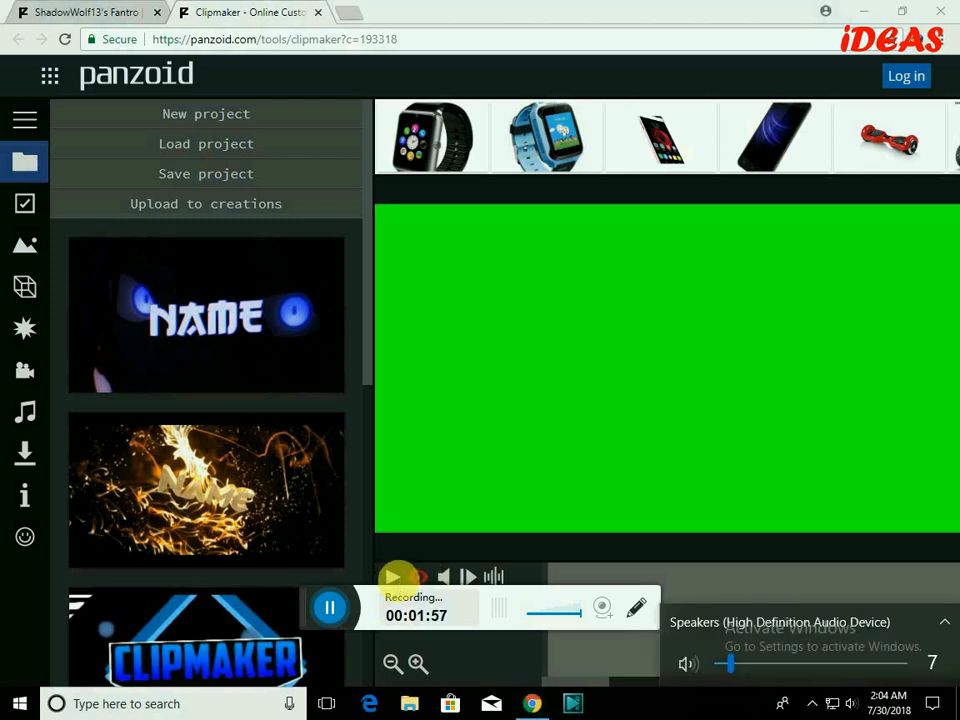
pyautogui.click(392, 577)
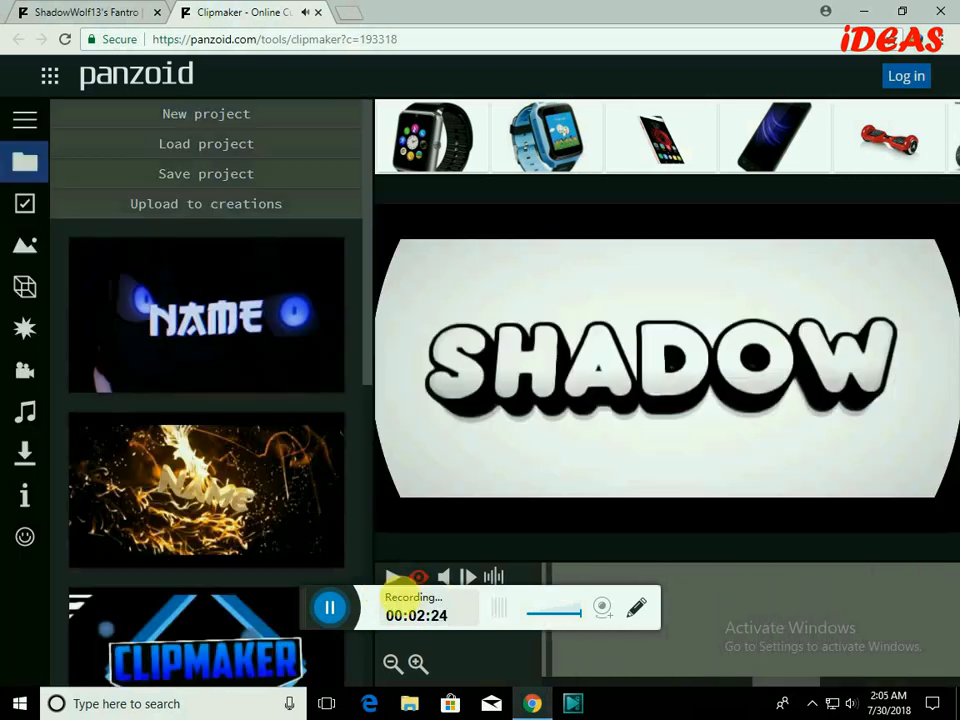
# In the object list, change the first SHADOW text object's text to IDEAS.
pyautogui.click(25, 290)
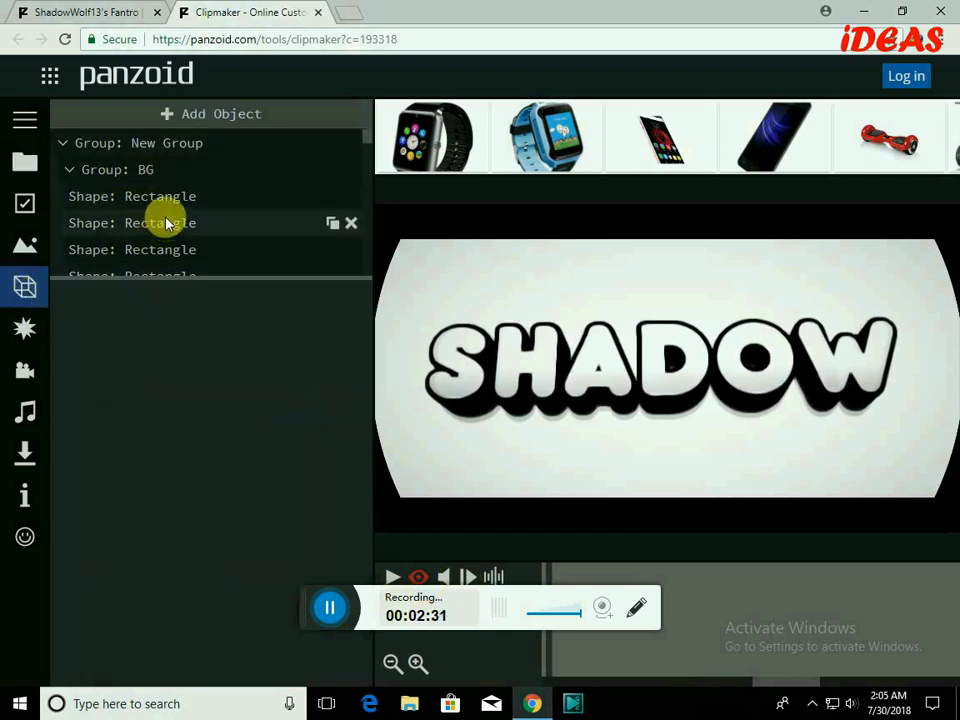
pyautogui.scroll(-2, 171, 203)
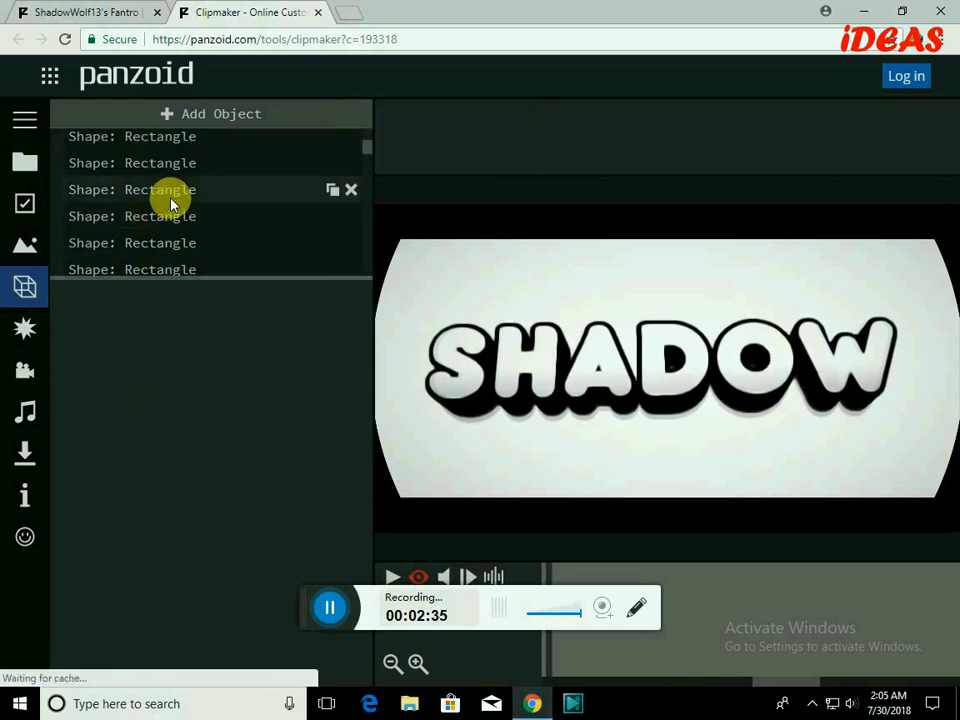
pyautogui.scroll(-2, 171, 203)
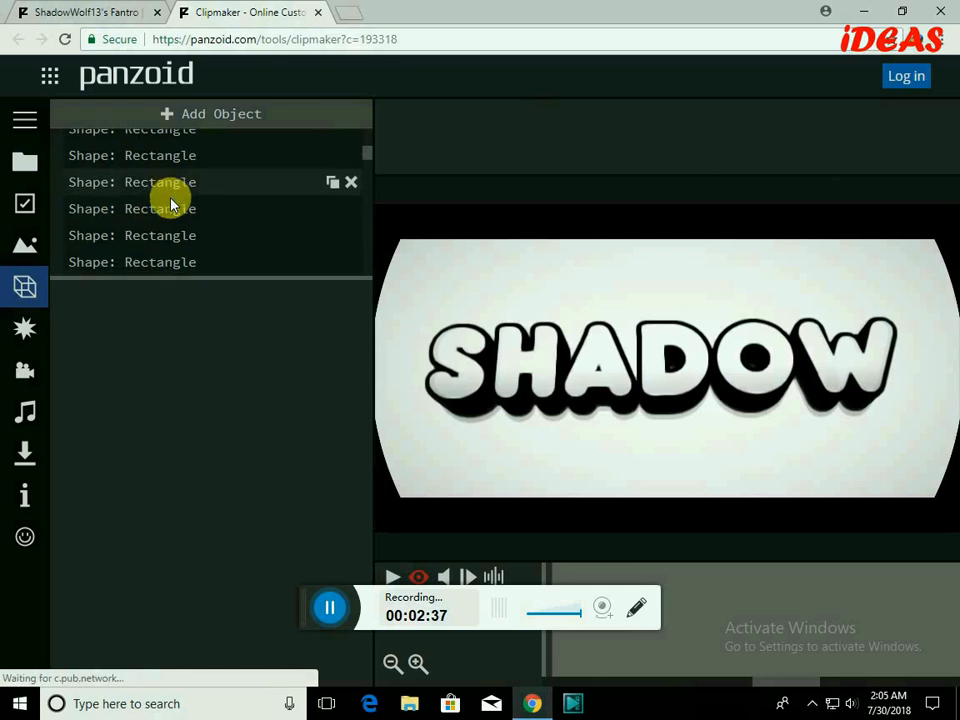
pyautogui.scroll(-2, 171, 203)
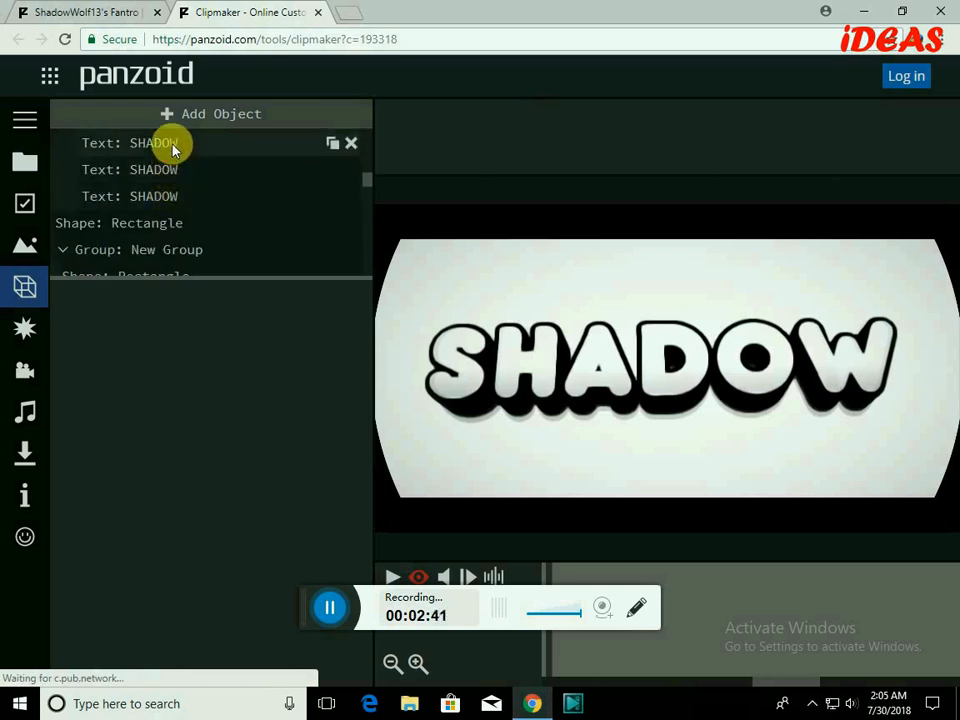
pyautogui.click(220, 146)
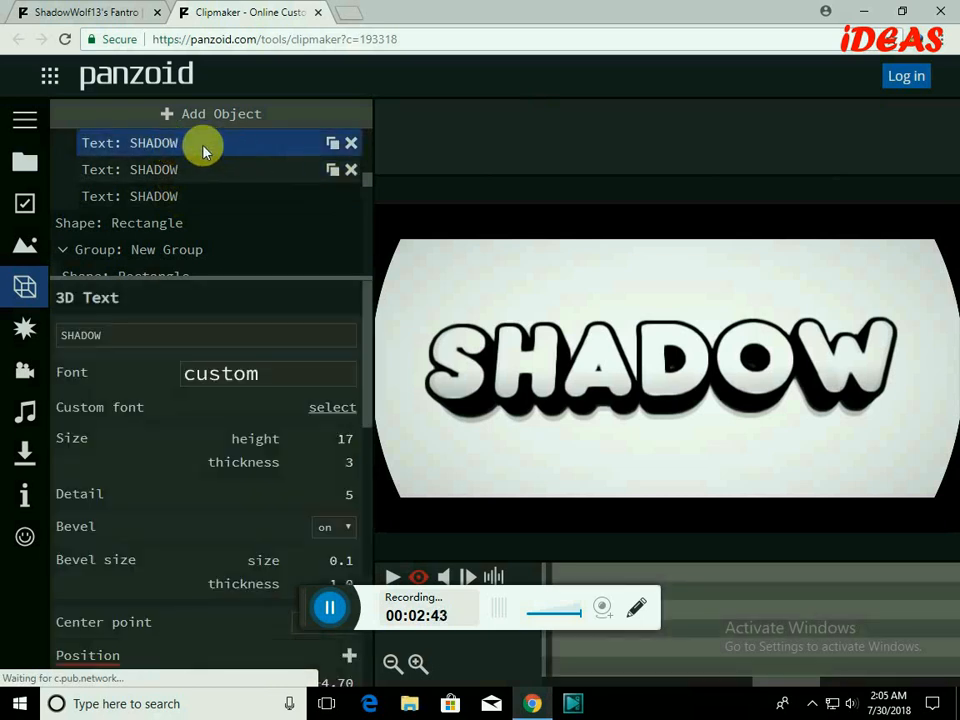
pyautogui.click(129, 340)
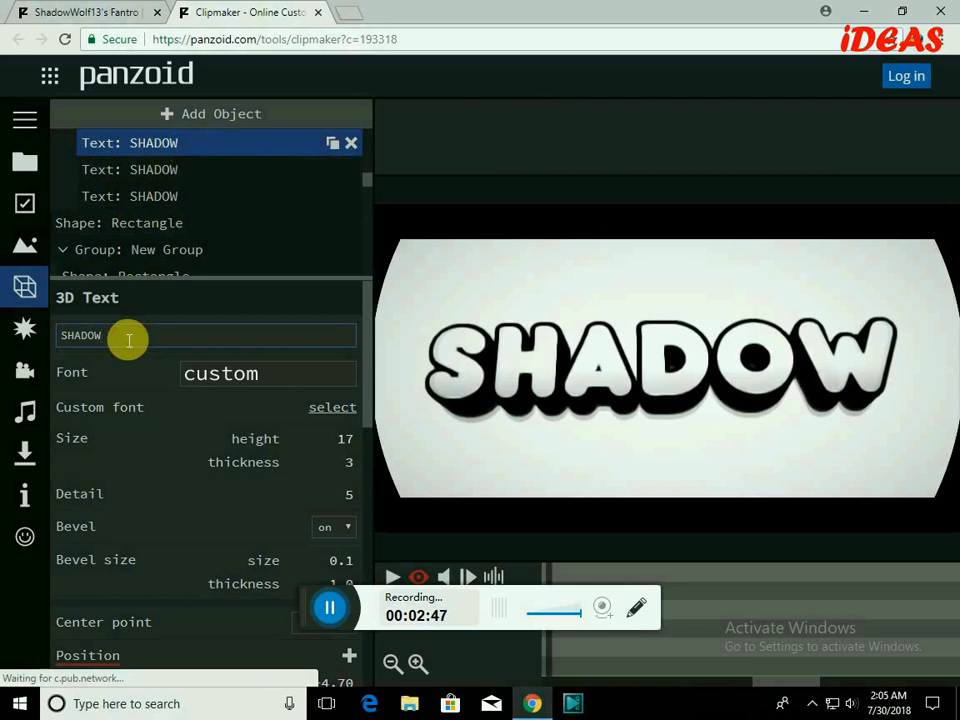
pyautogui.hotkey('ctrl', 'a')
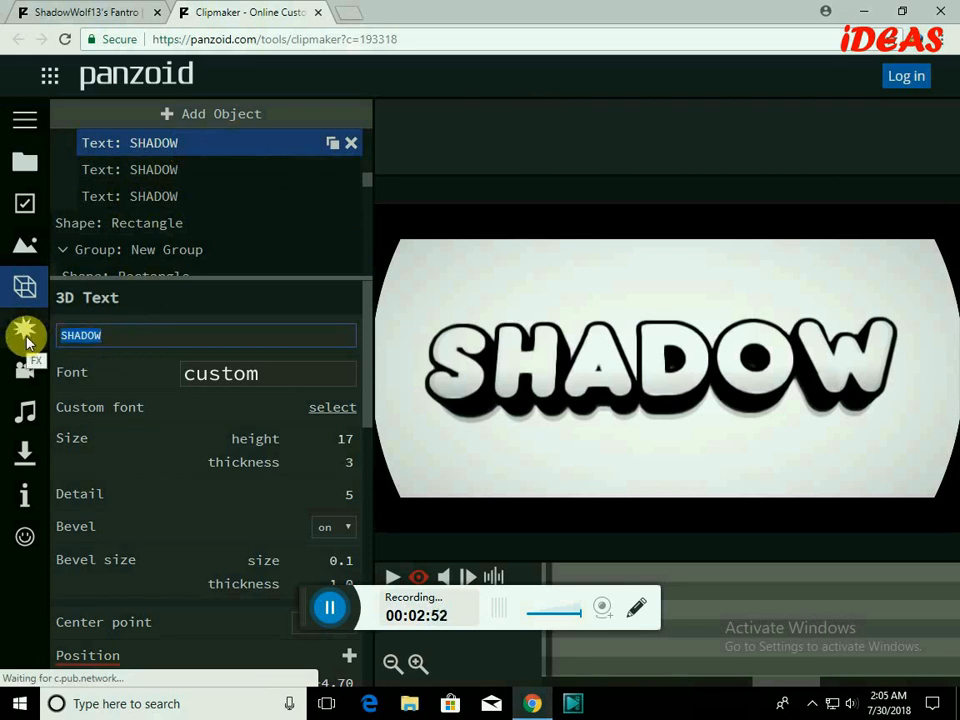
pyautogui.write('IDEAS')
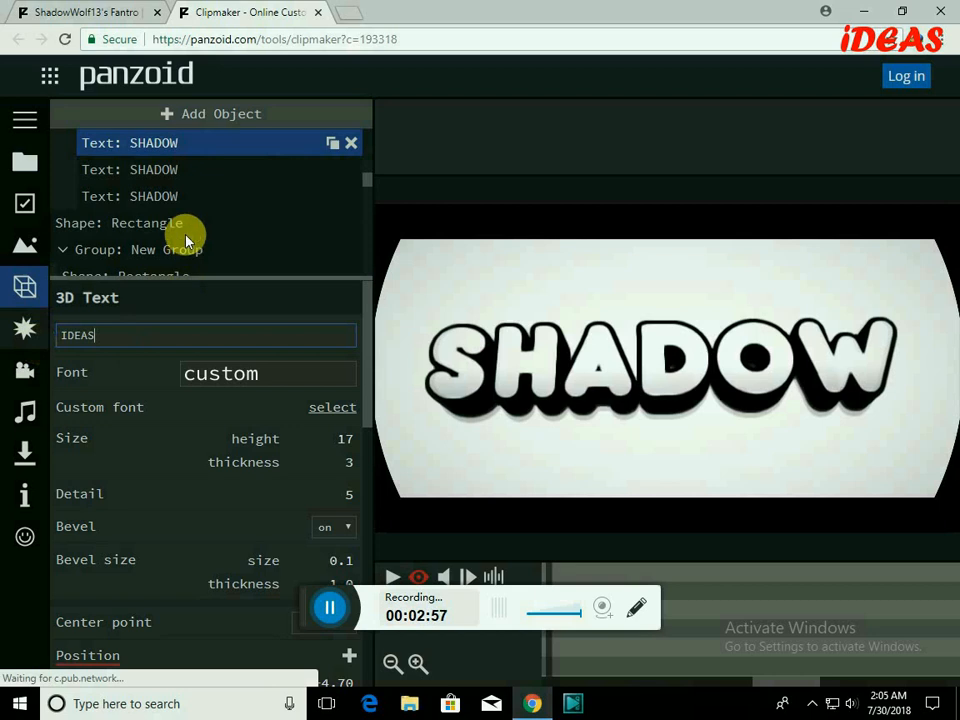
pyautogui.click(165, 181)
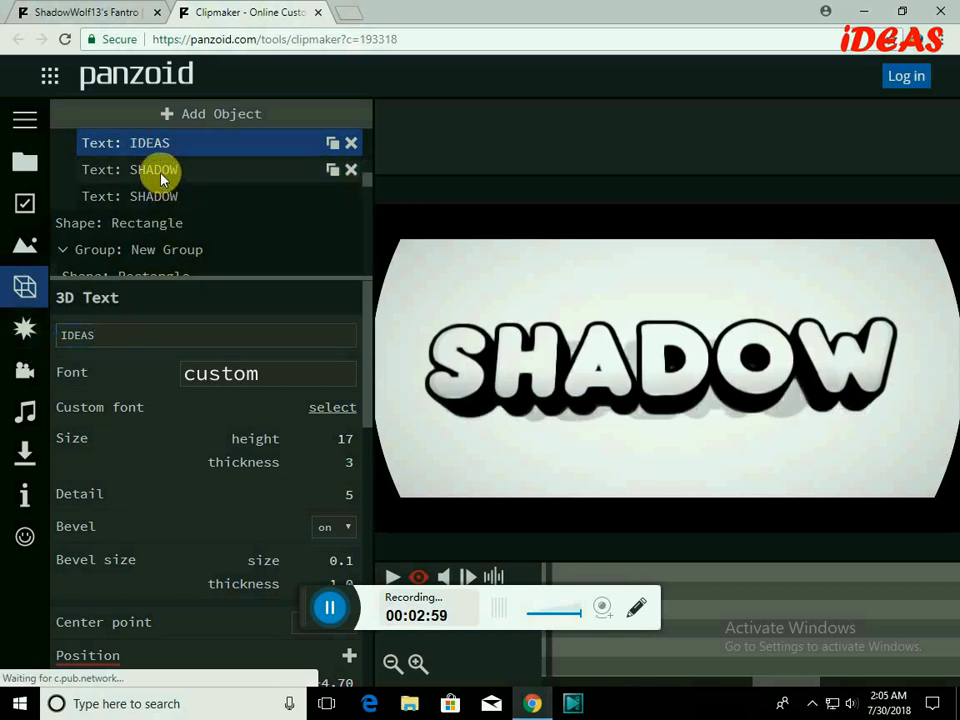
# Change the second SHADOW text object's text to IDEAS.
pyautogui.click(161, 179)
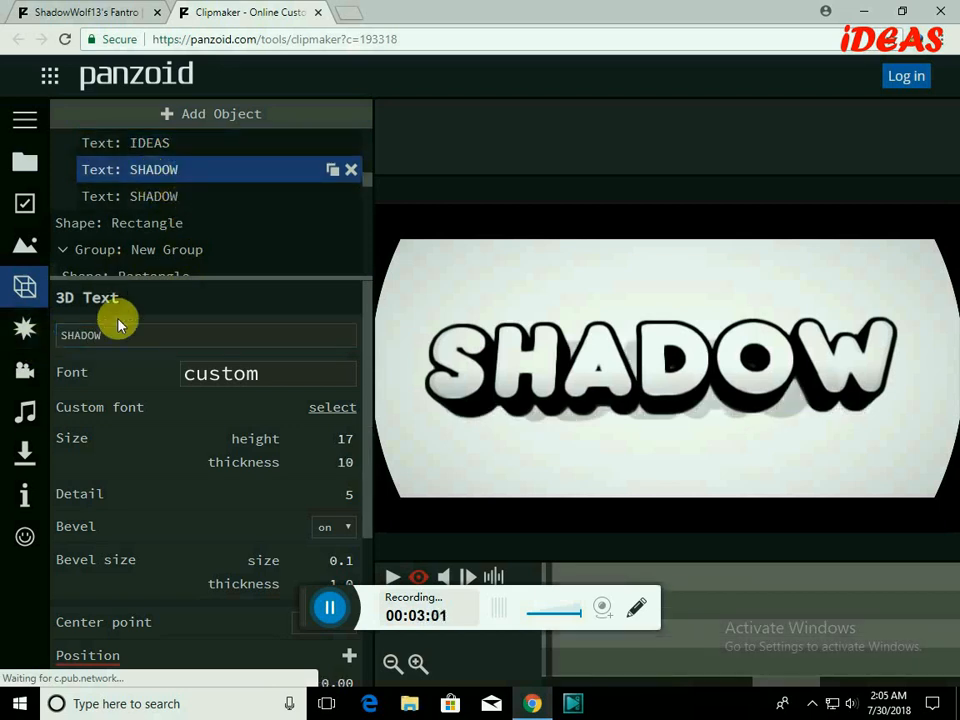
pyautogui.moveTo(126, 339); pyautogui.dragTo(30, 343)
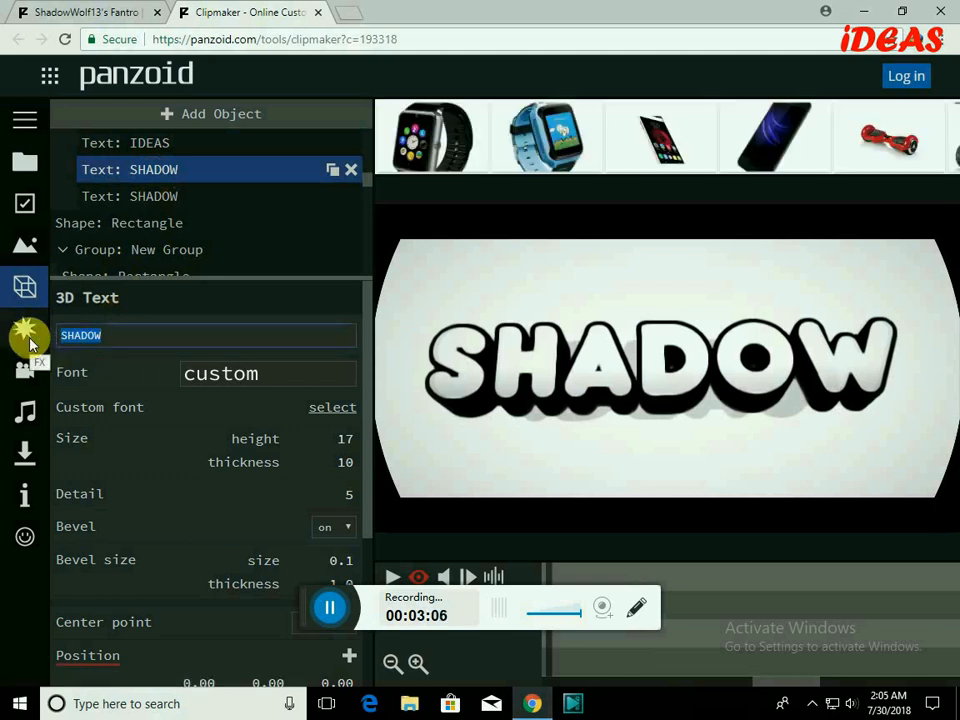
pyautogui.write('IDEAS')
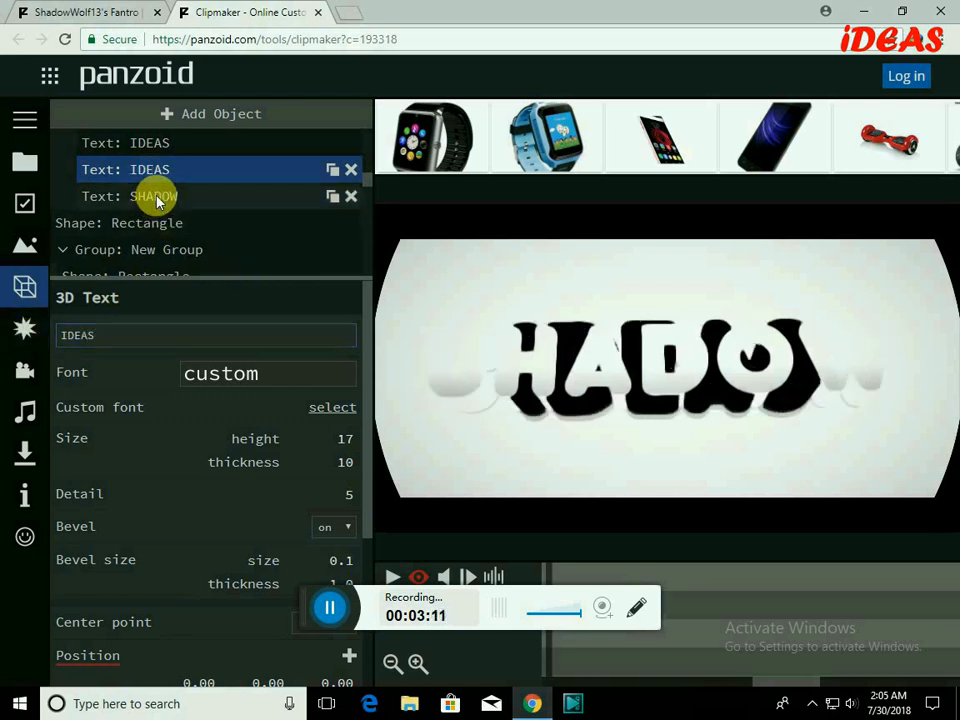
# Change the third SHADOW text object's text to IDEAS.
pyautogui.click(182, 197)
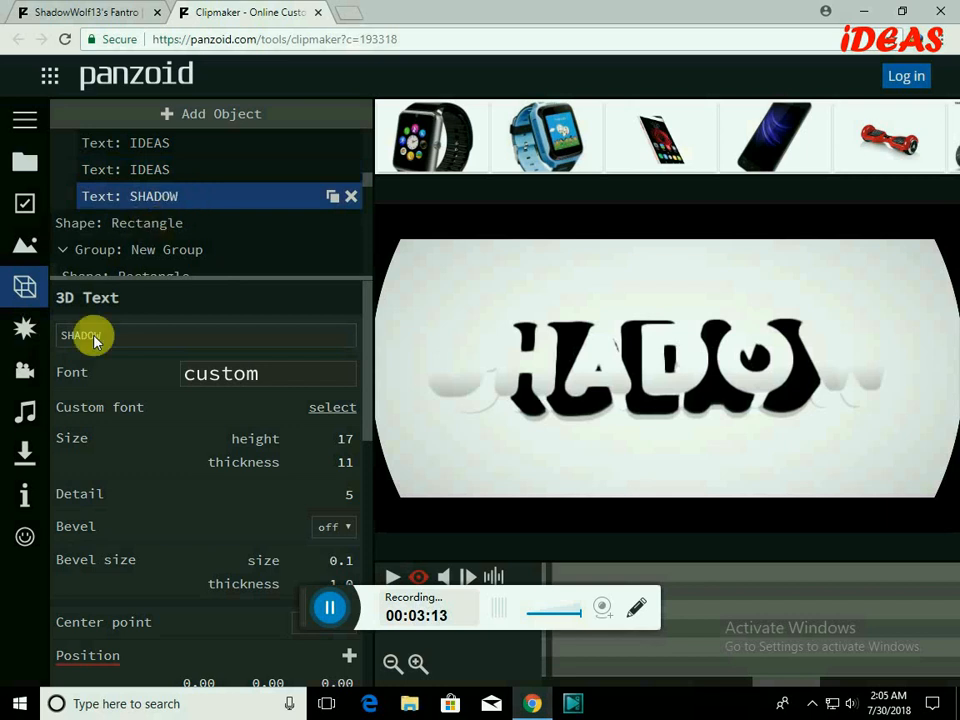
pyautogui.click(130, 343)
pyautogui.hotkey('ctrl', 'a')
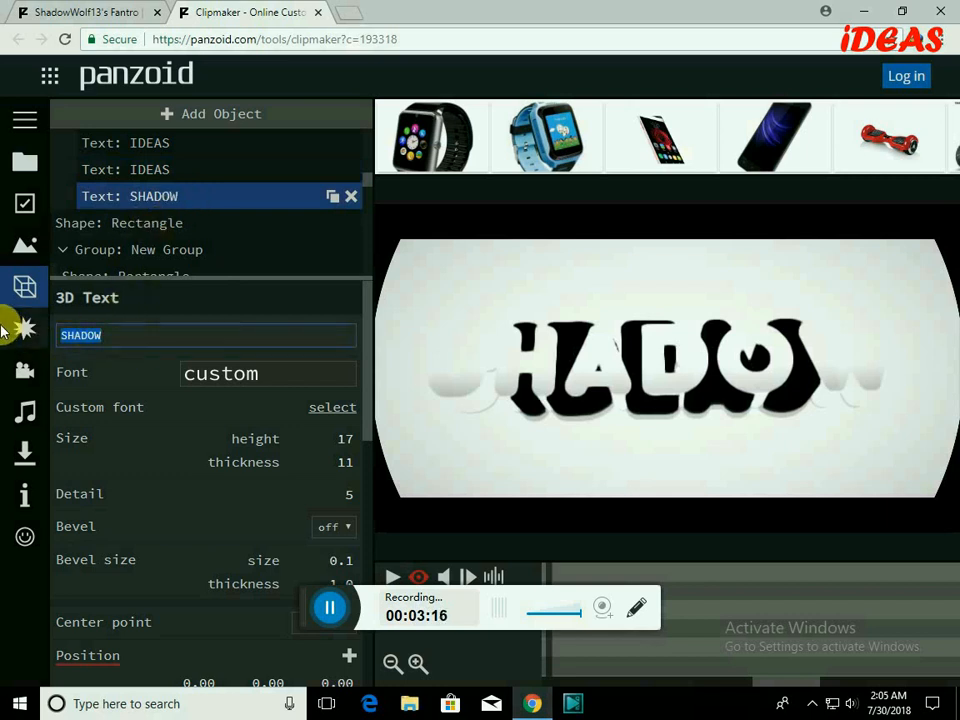
pyautogui.write('IDEAS')
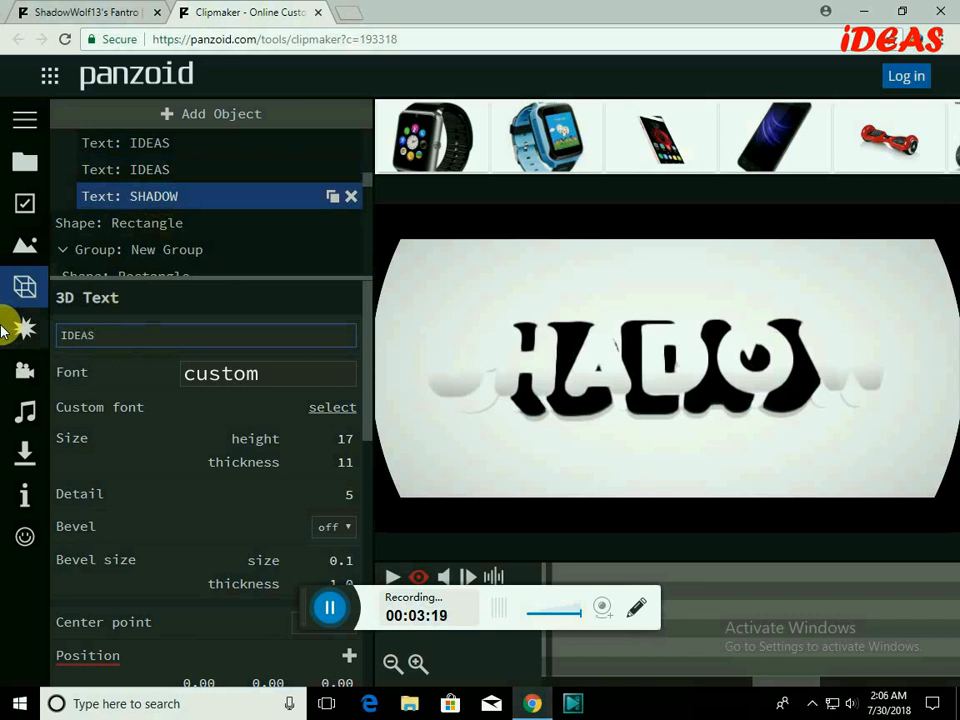
pyautogui.press('Return')
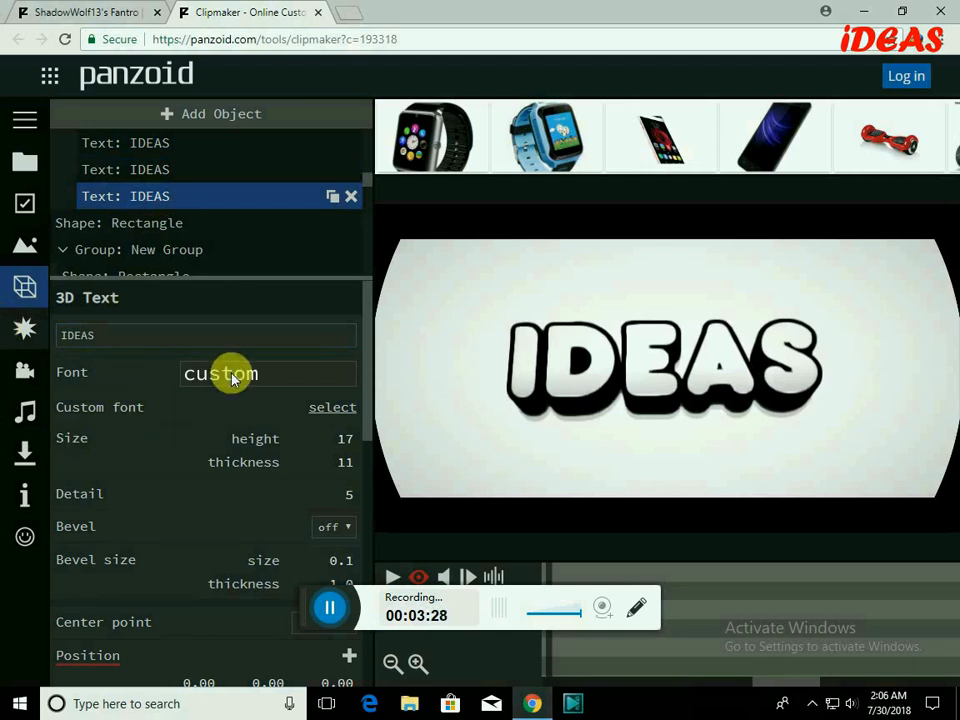
pyautogui.click(318, 376)
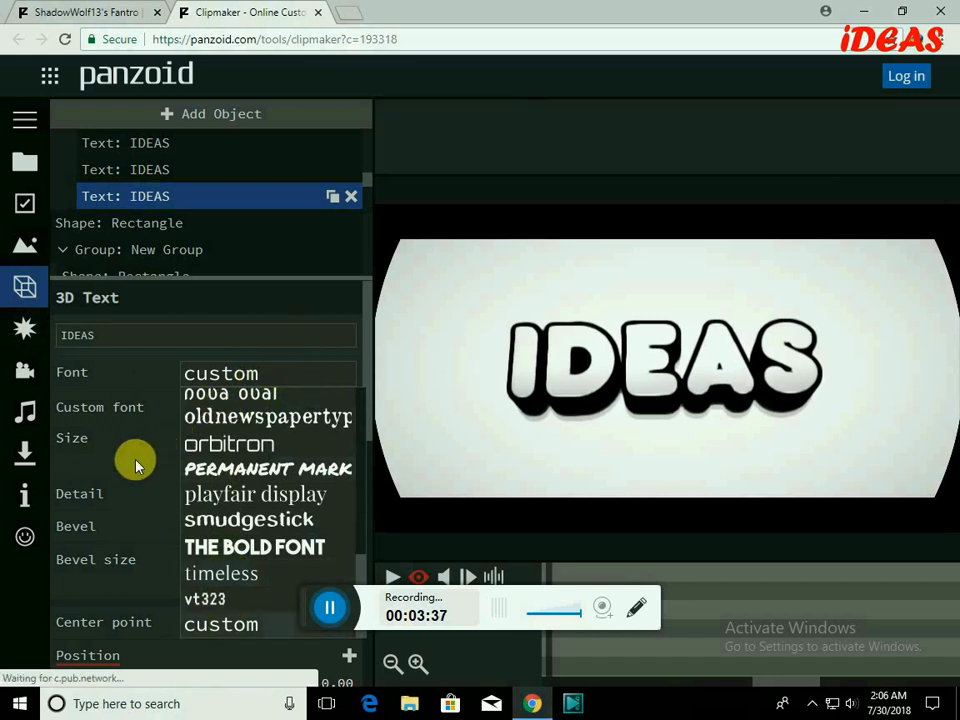
pyautogui.click(236, 390)
pyautogui.scroll(-2, 328, 414)
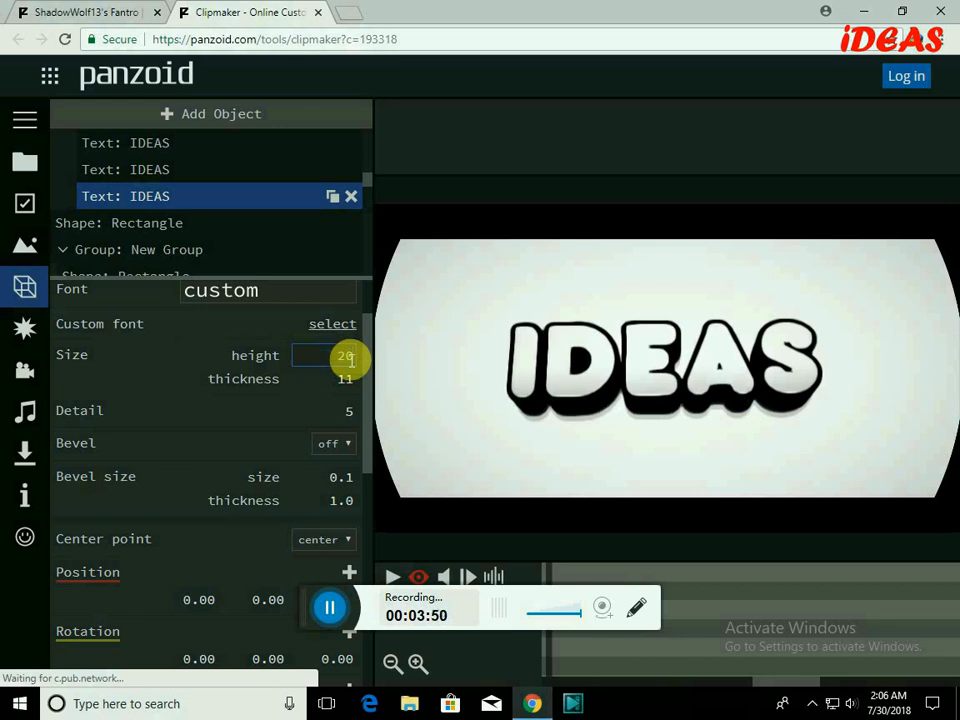
pyautogui.press('Return')
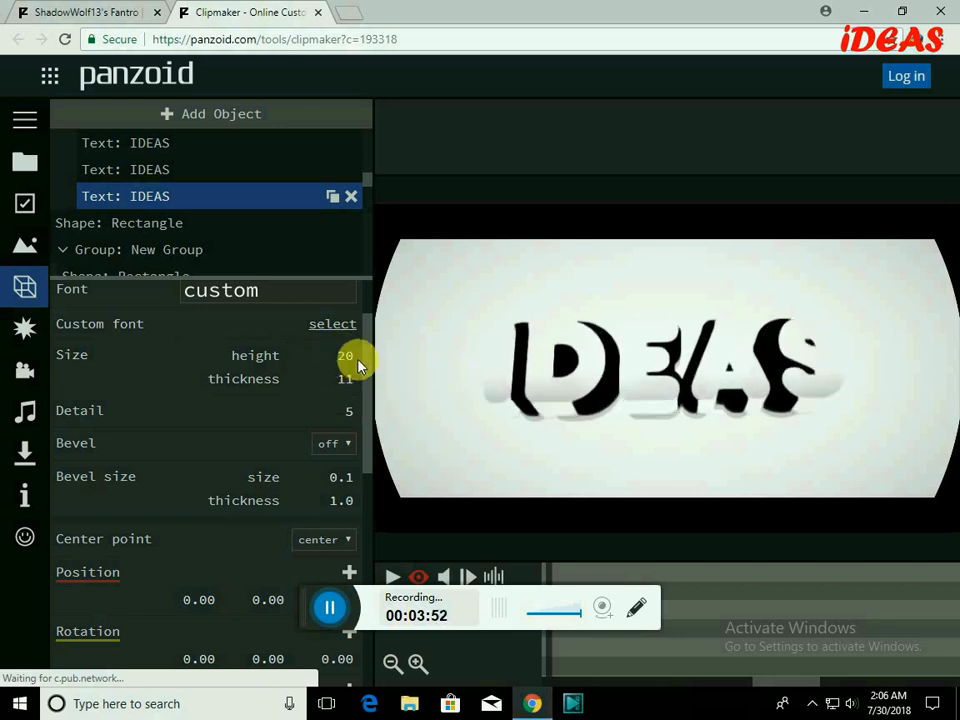
pyautogui.click(341, 358)
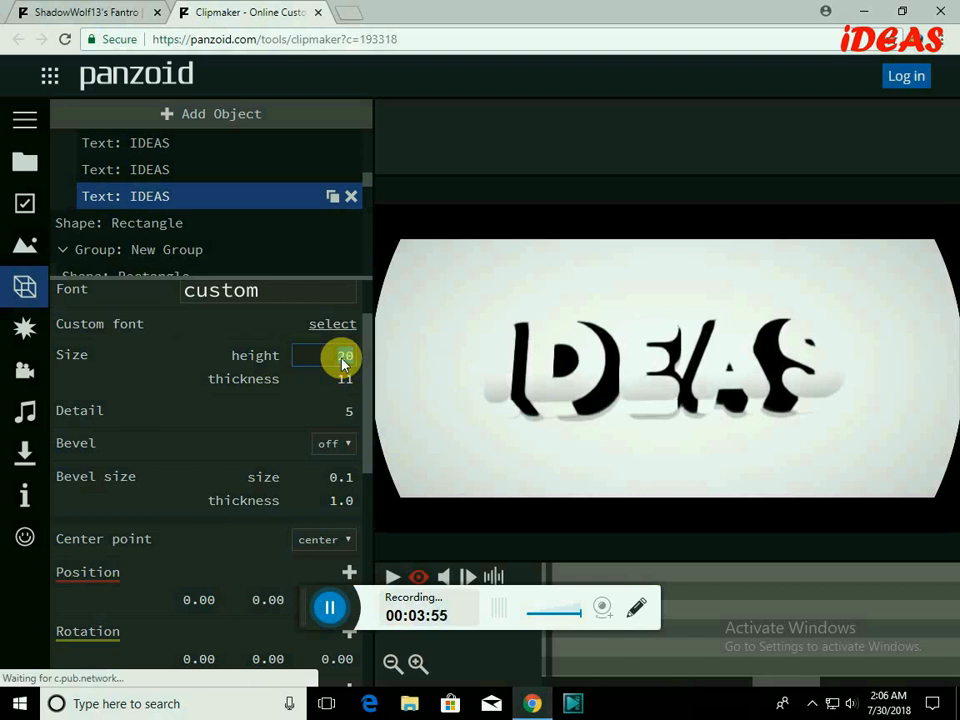
pyautogui.press('Return')
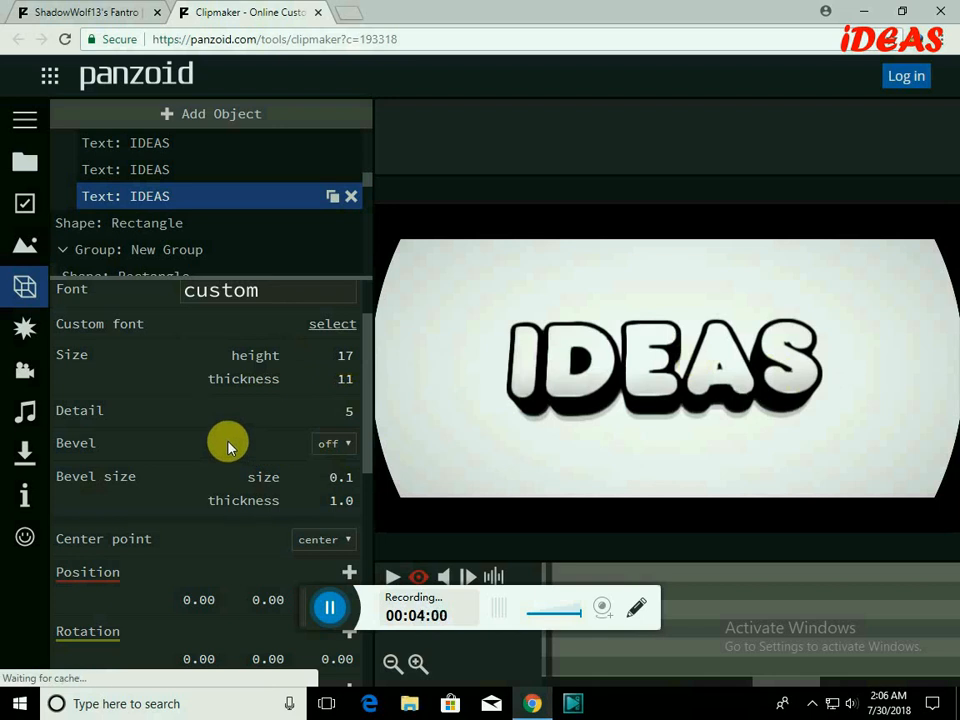
# Set the third IDEAS text's color to red (#ff0000).
pyautogui.scroll(-2, 228, 447)
pyautogui.scroll(-2, 228, 445)
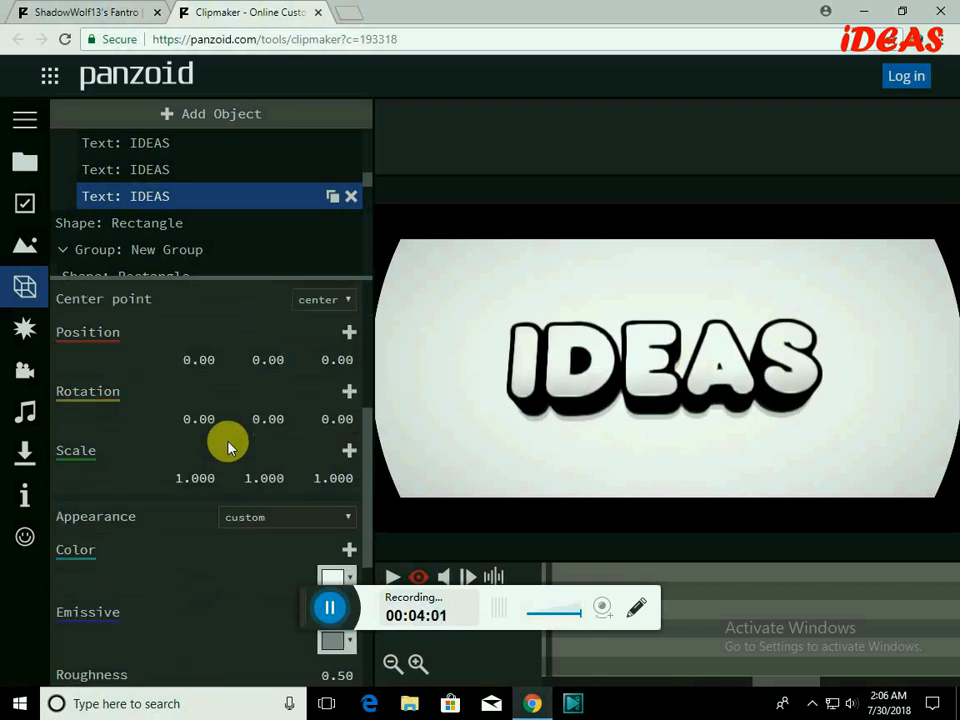
pyautogui.scroll(-2, 350, 494)
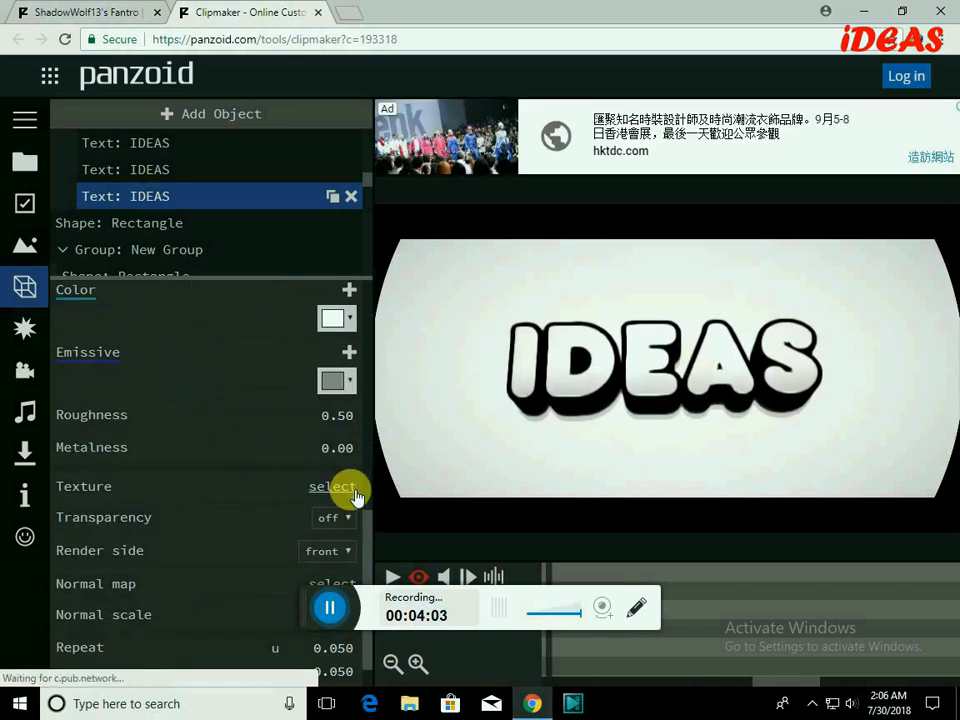
pyautogui.click(343, 318)
pyautogui.click(368, 349)
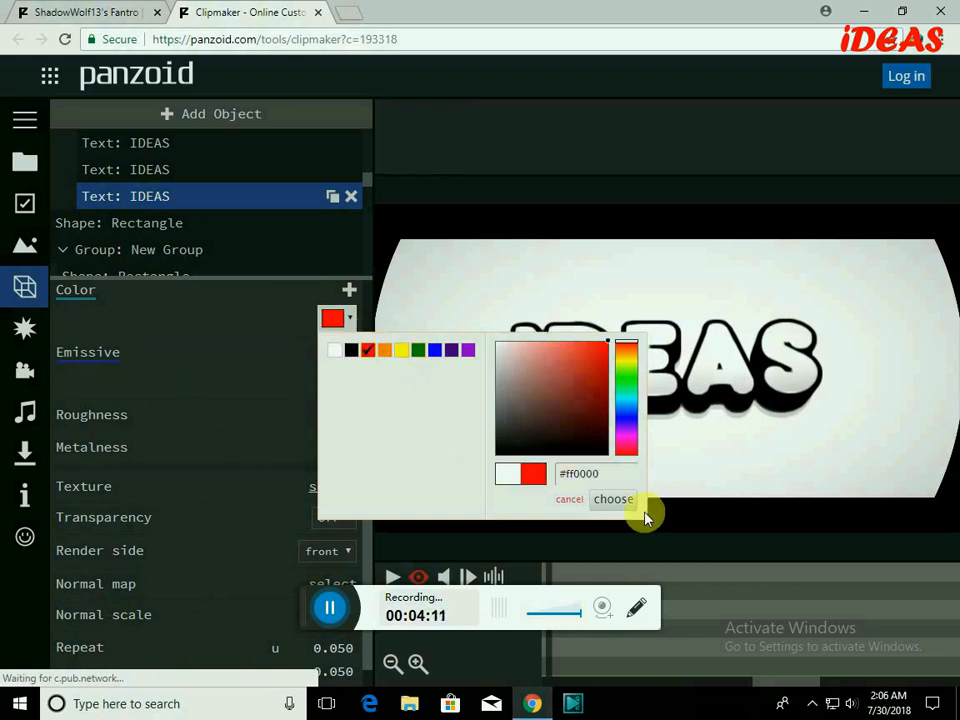
pyautogui.click(610, 500)
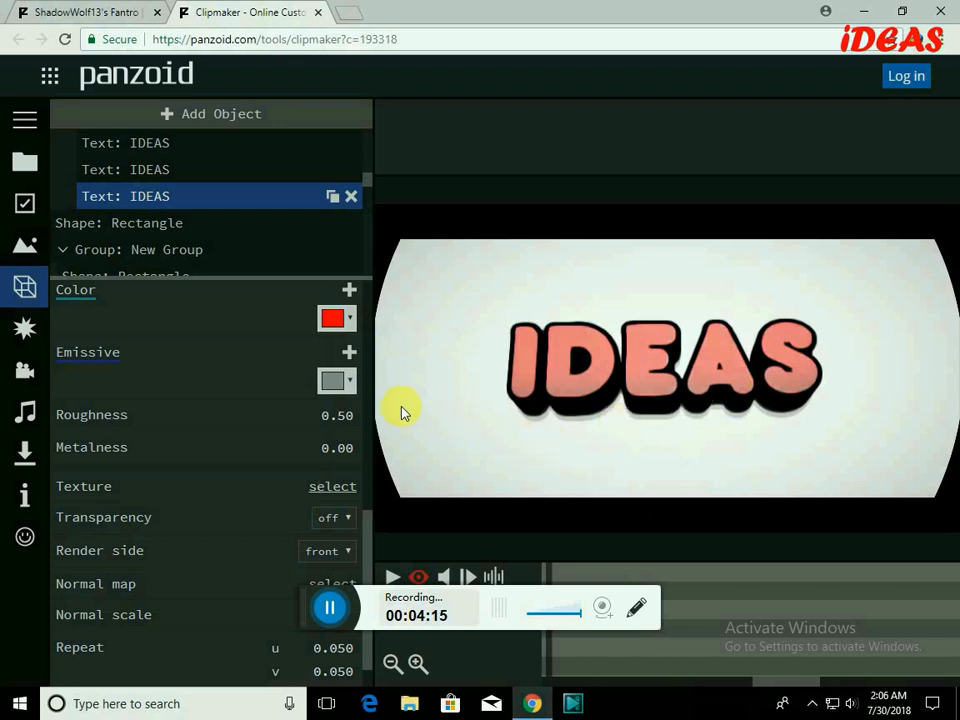
# Set the third IDEAS text's emissive color to green (#008000).
pyautogui.click(355, 386)
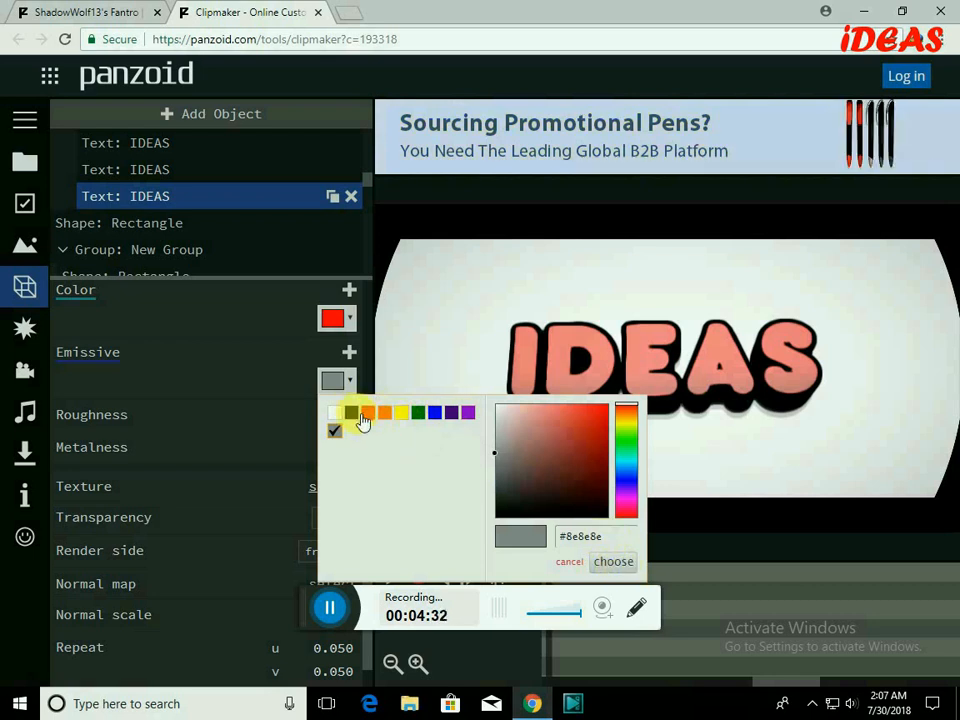
pyautogui.click(421, 413)
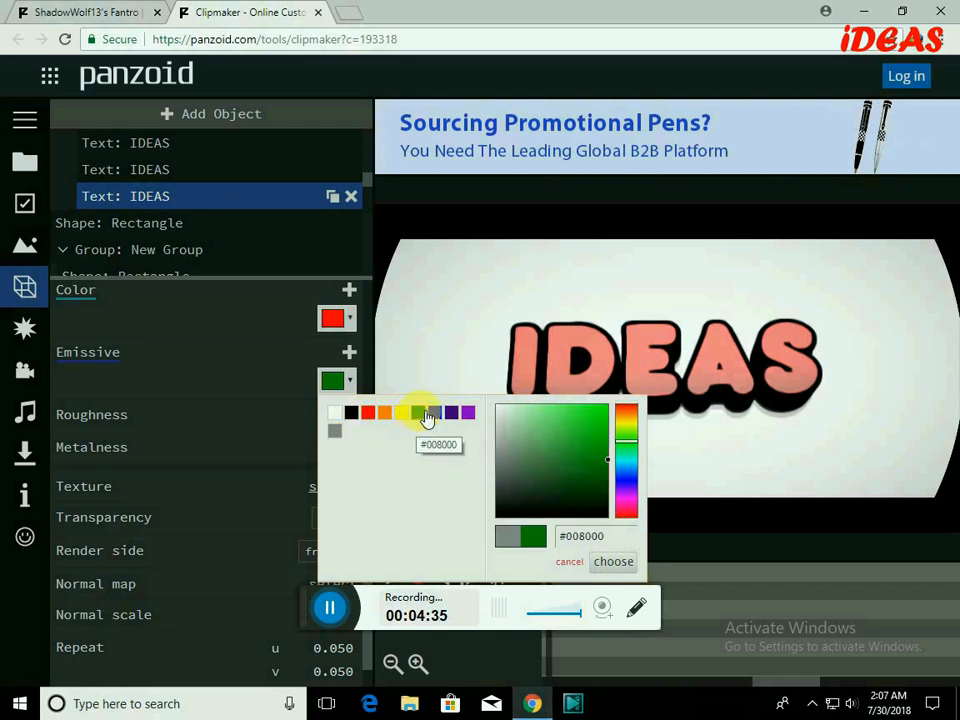
pyautogui.click(613, 563)
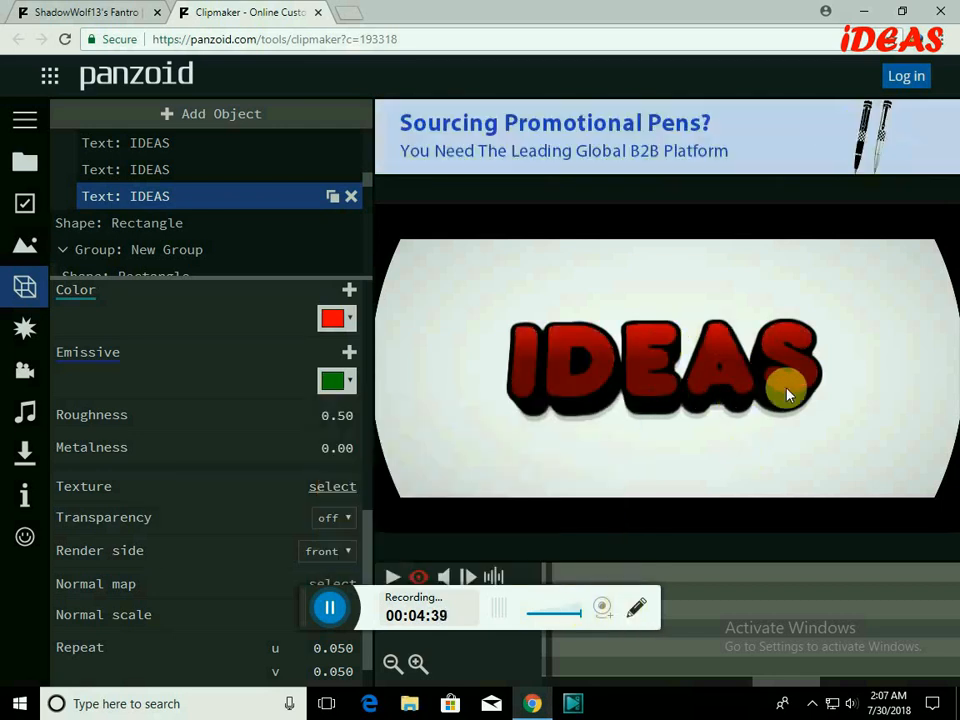
# Load the Song MP3 from the Desktop as the intro's audio track.
pyautogui.click(25, 411)
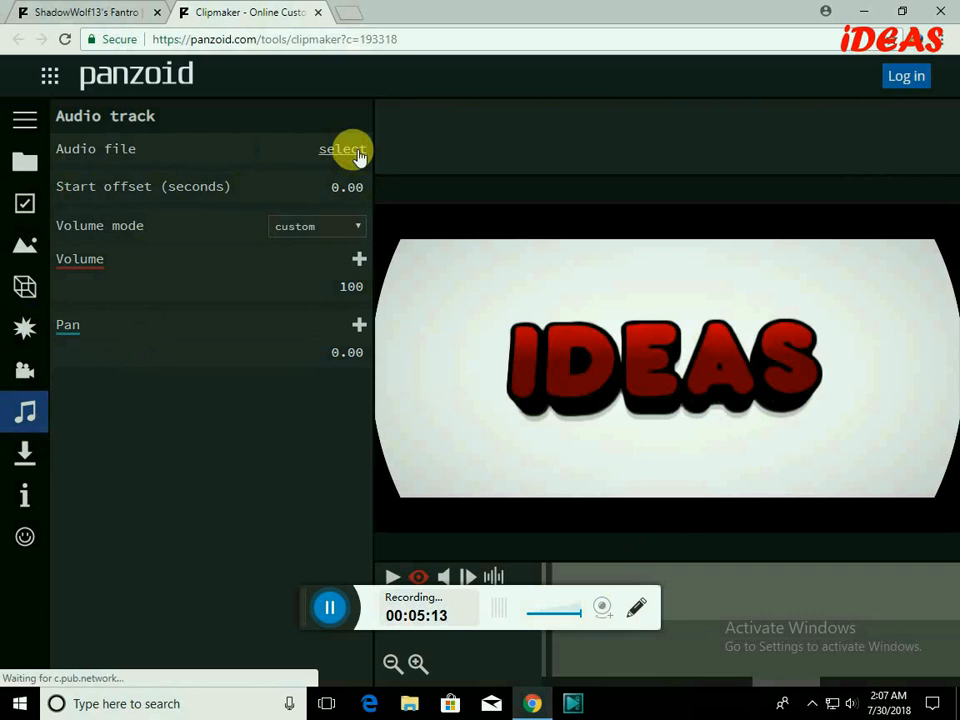
pyautogui.click(343, 150)
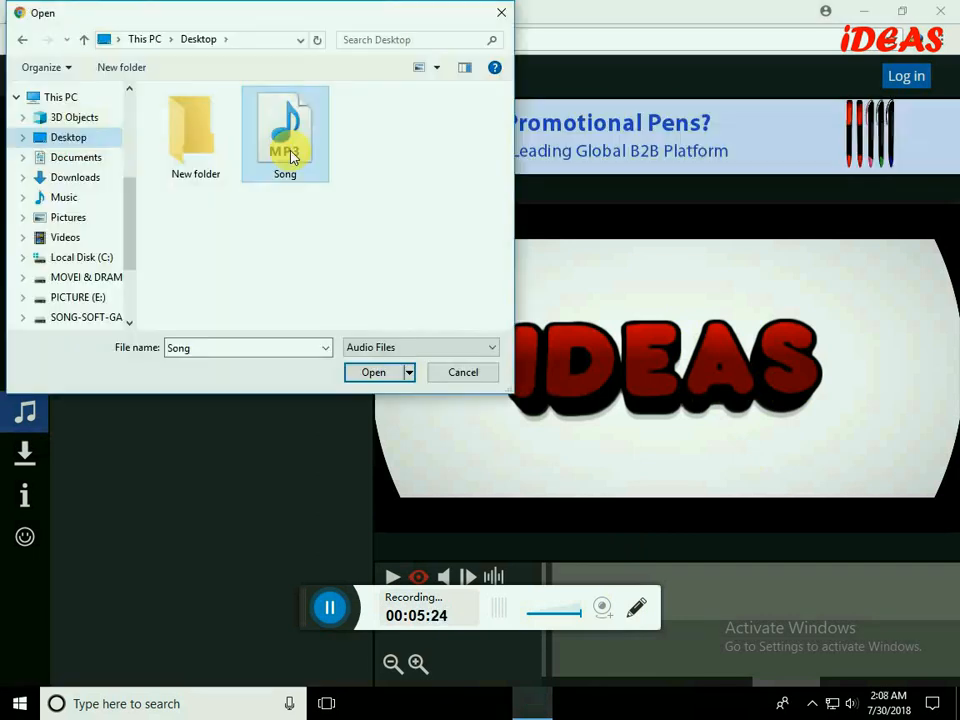
pyautogui.click(375, 380)
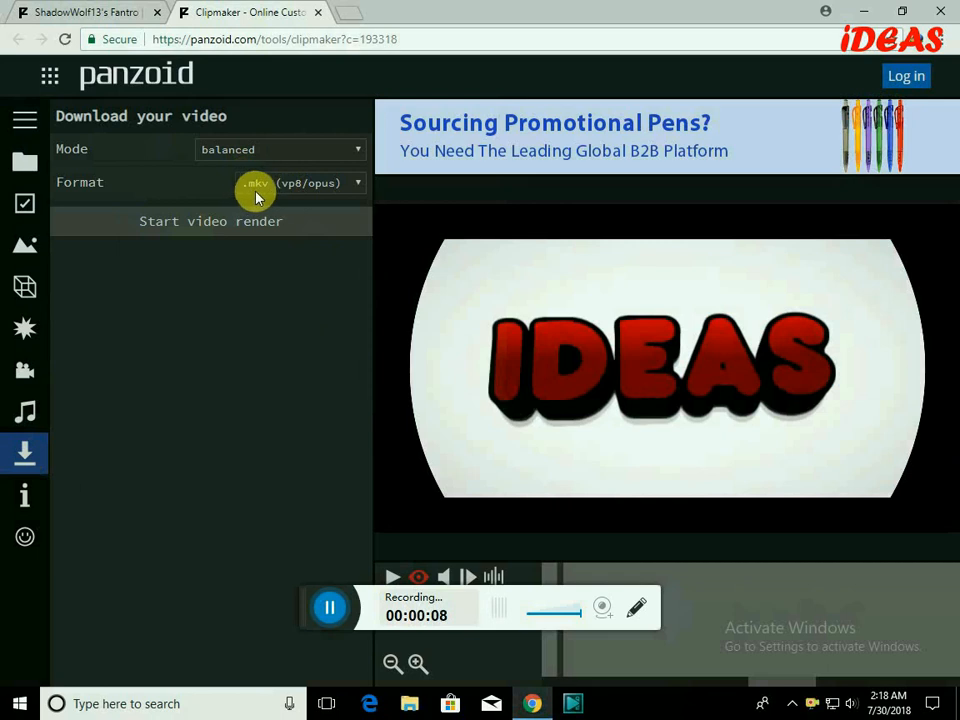
# Render the video in .mkv (vp8/opus) format and download the finished render.
pyautogui.click(355, 184)
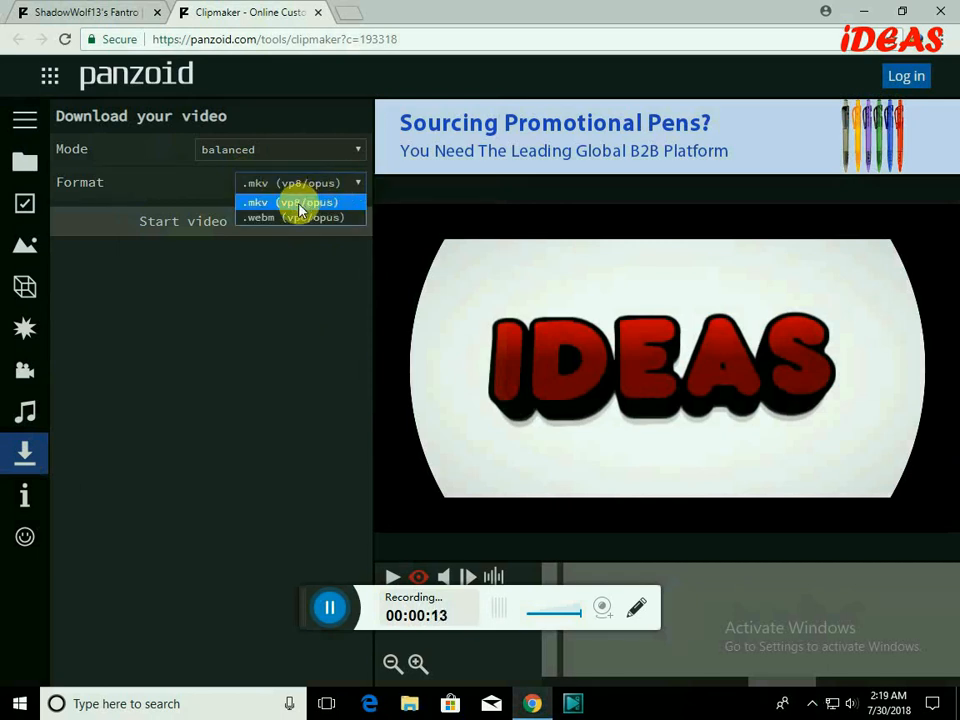
pyautogui.click(300, 210)
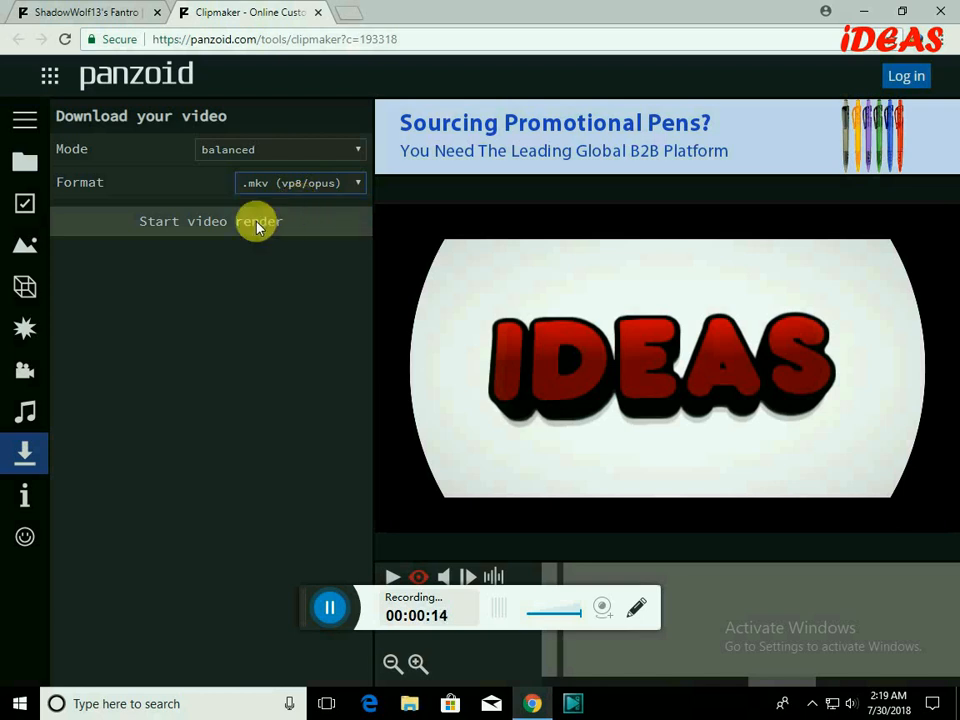
pyautogui.click(185, 230)
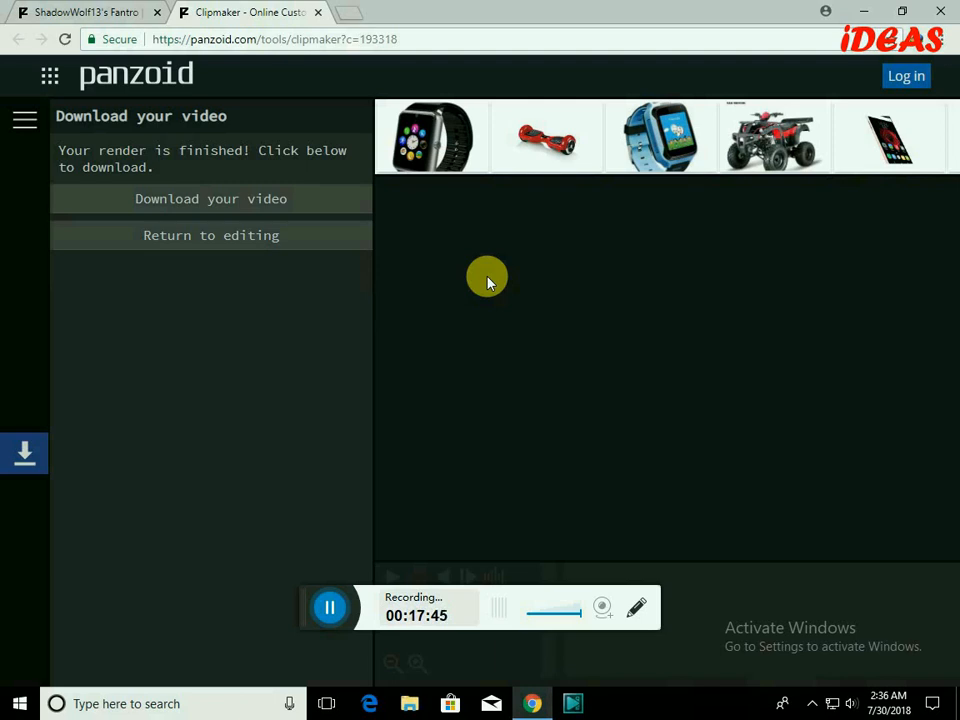
pyautogui.click(228, 201)
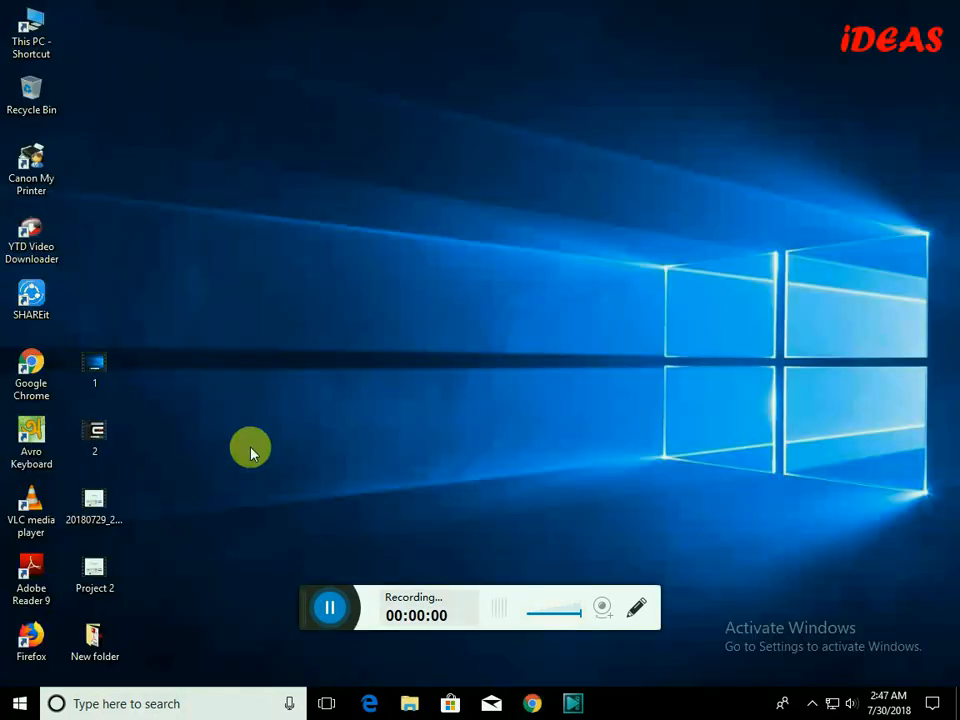
# Open the downloaded video (1) file from the Downloads folder with VLC media player.
pyautogui.doubleClick(31, 32)
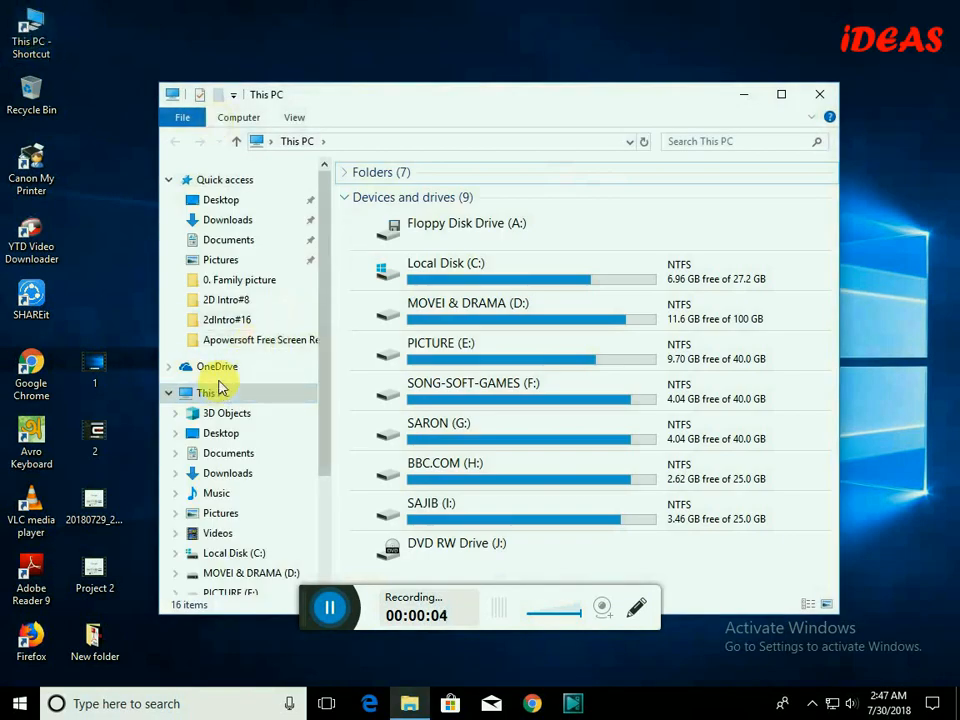
pyautogui.click(248, 476)
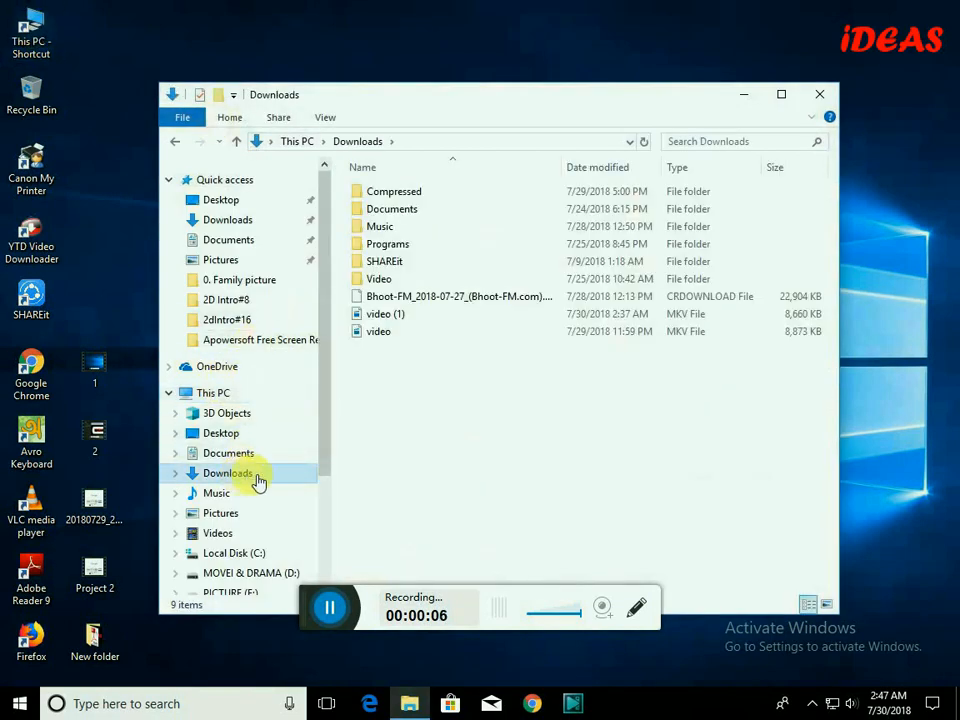
pyautogui.click(386, 316)
pyautogui.rightClick(388, 320)
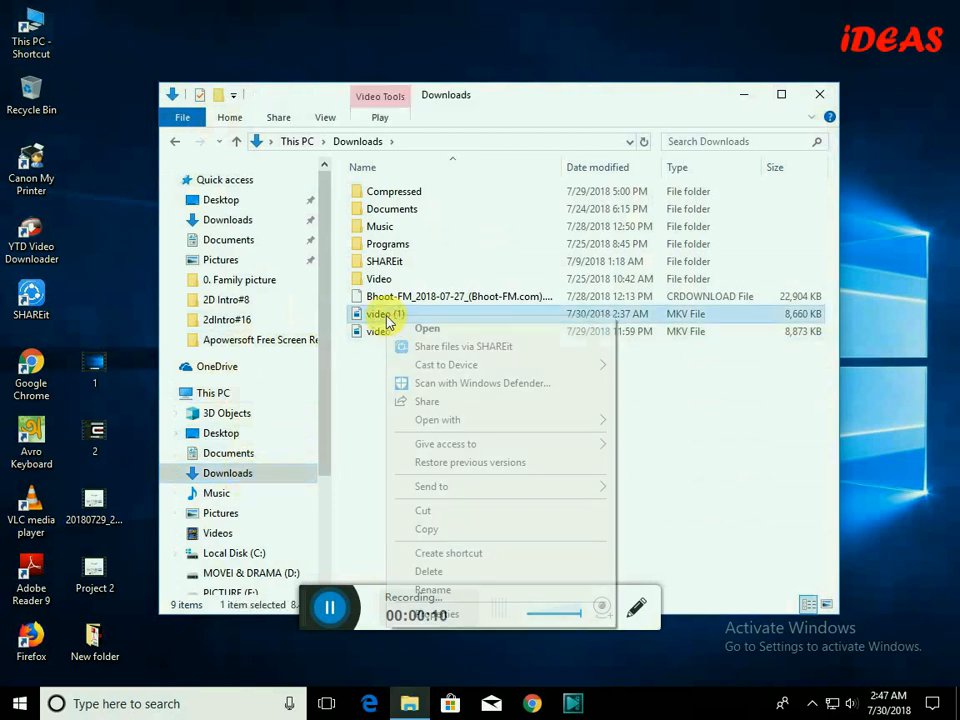
pyautogui.moveTo(463, 424)
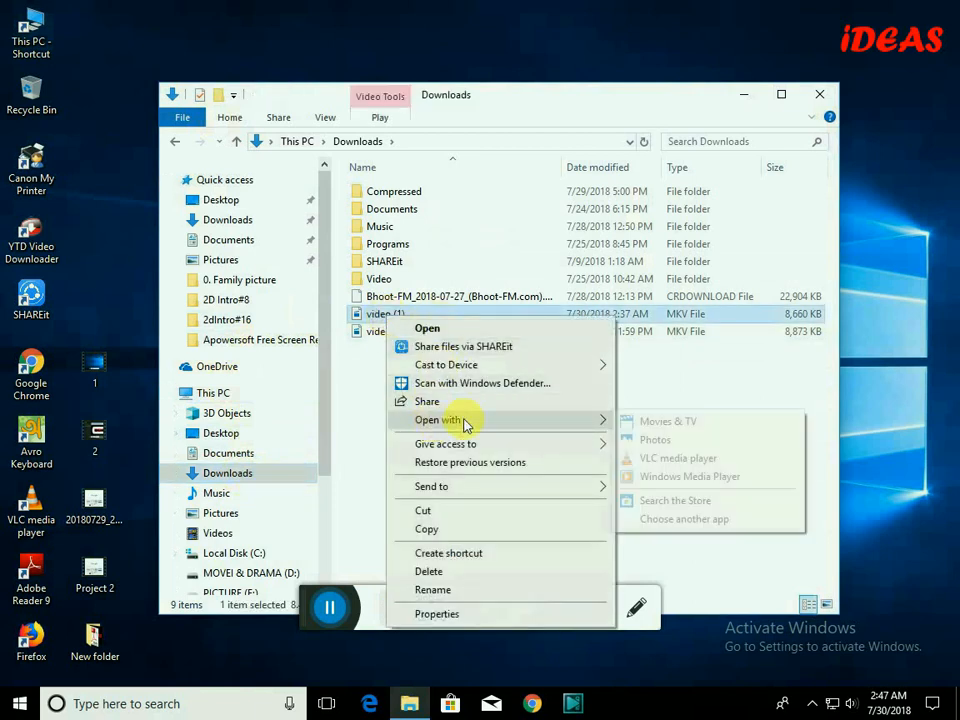
pyautogui.click(654, 465)
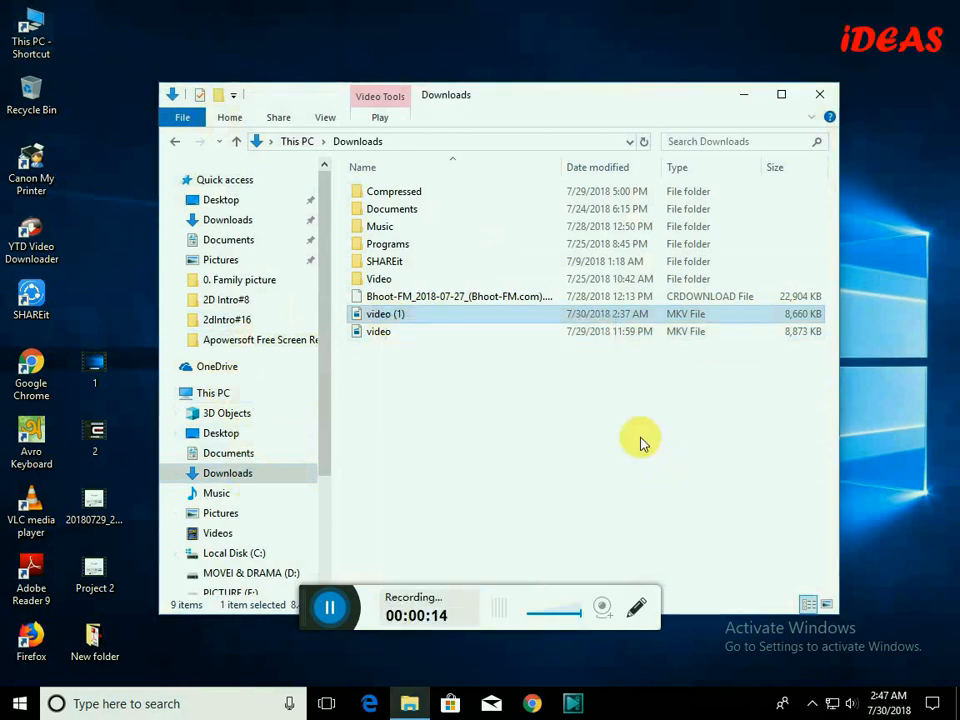